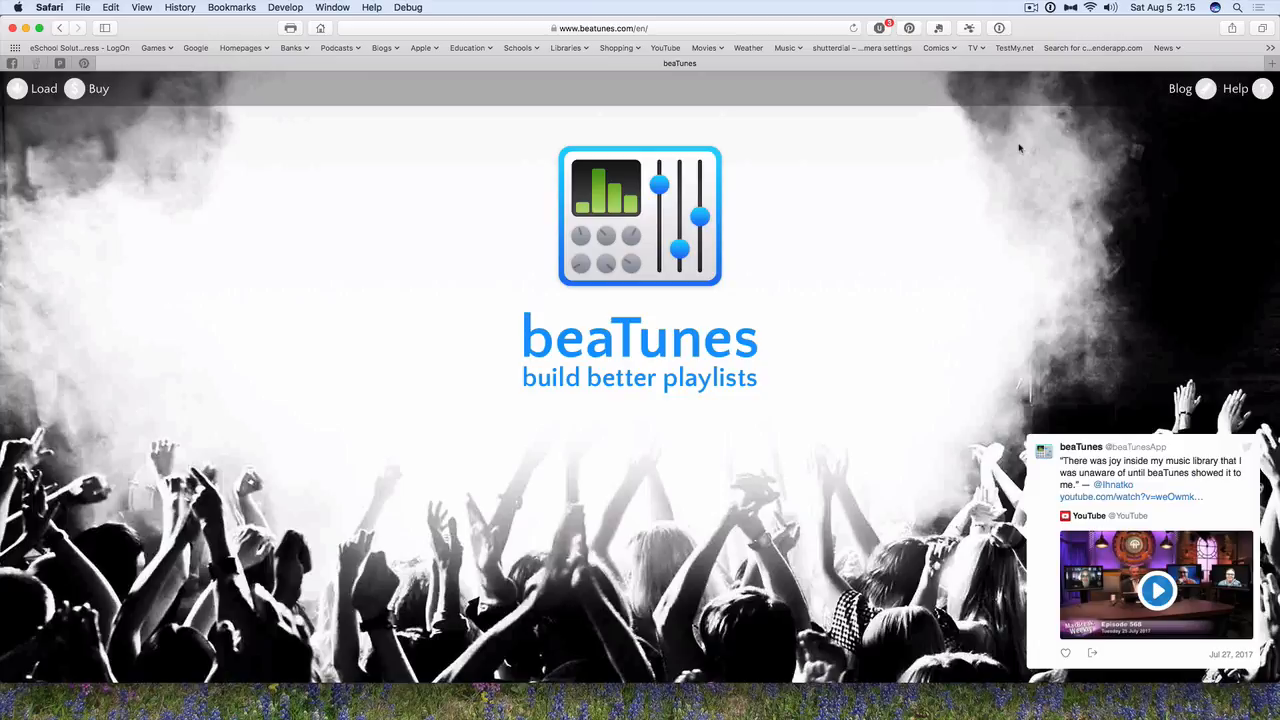
View the beaTunes purchase page, then hide Safari to bring the beaTunes music library forward.
left_click(98, 90)
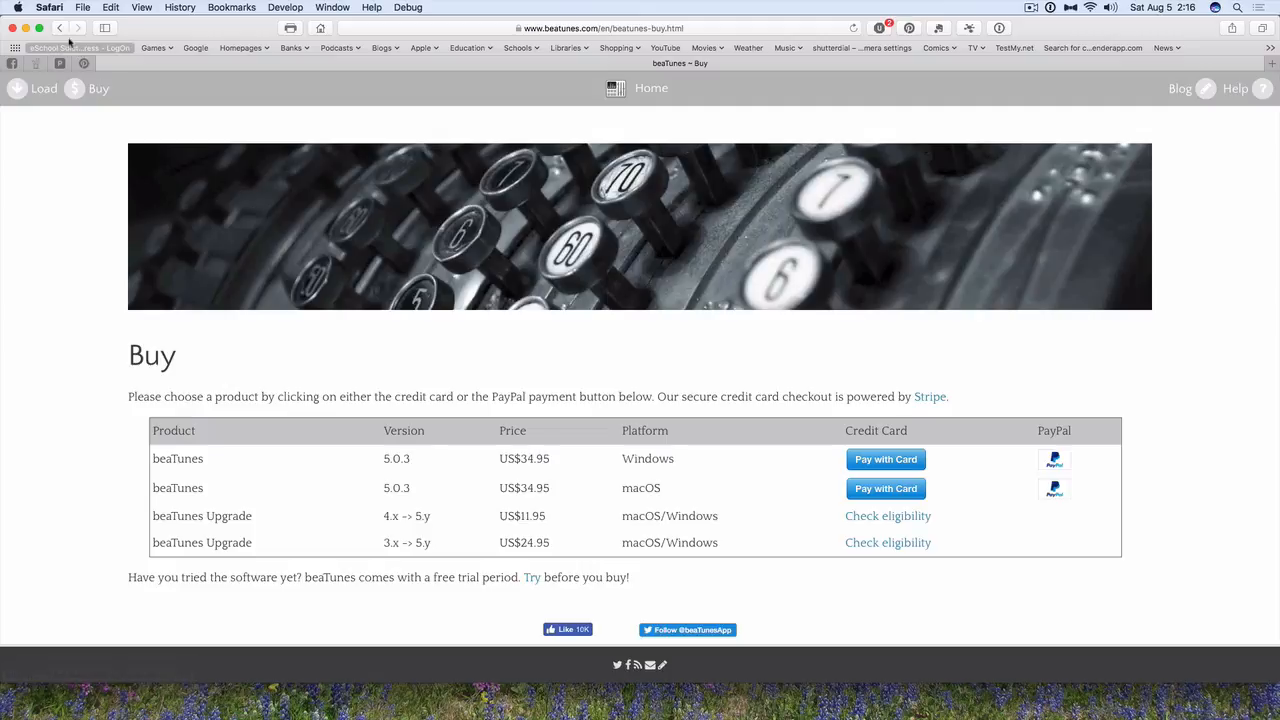
left_click(49, 7)
left_click(71, 164)
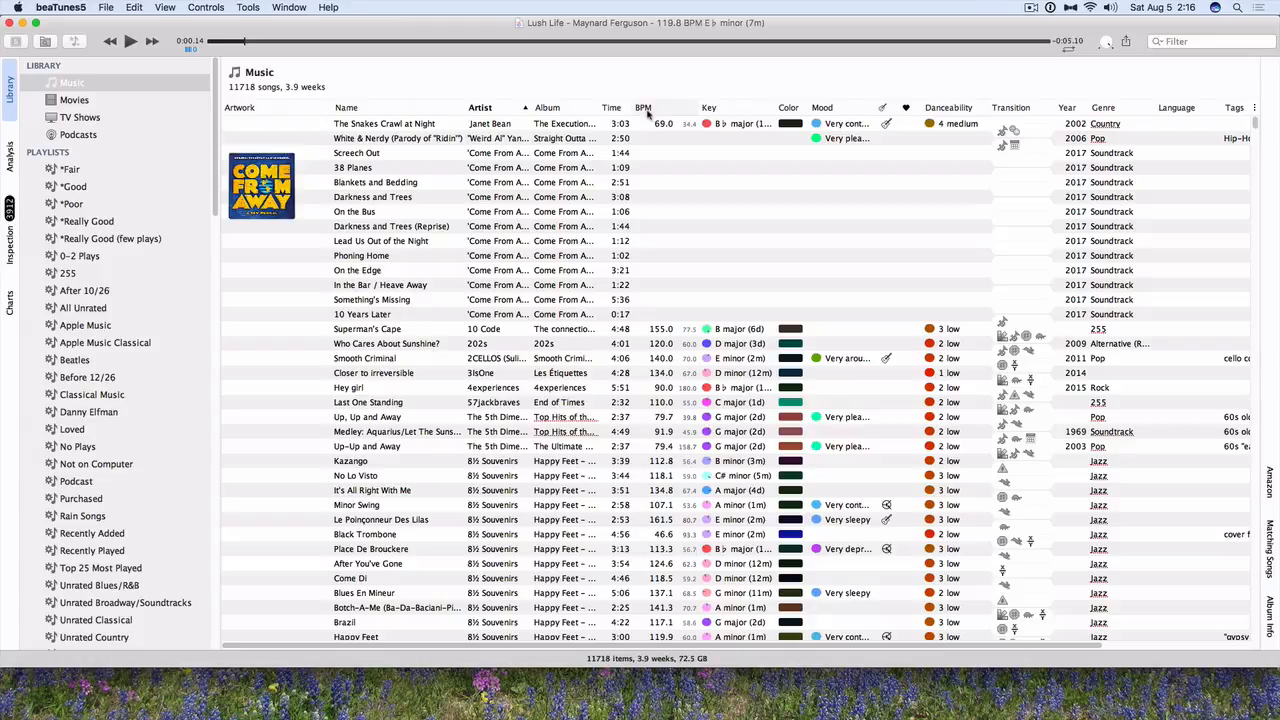
Widen the Mood column in the music library and read the transition hints between the listed songs.
mouse_move(677, 129)
left_click_drag(875, 108, 947, 109)
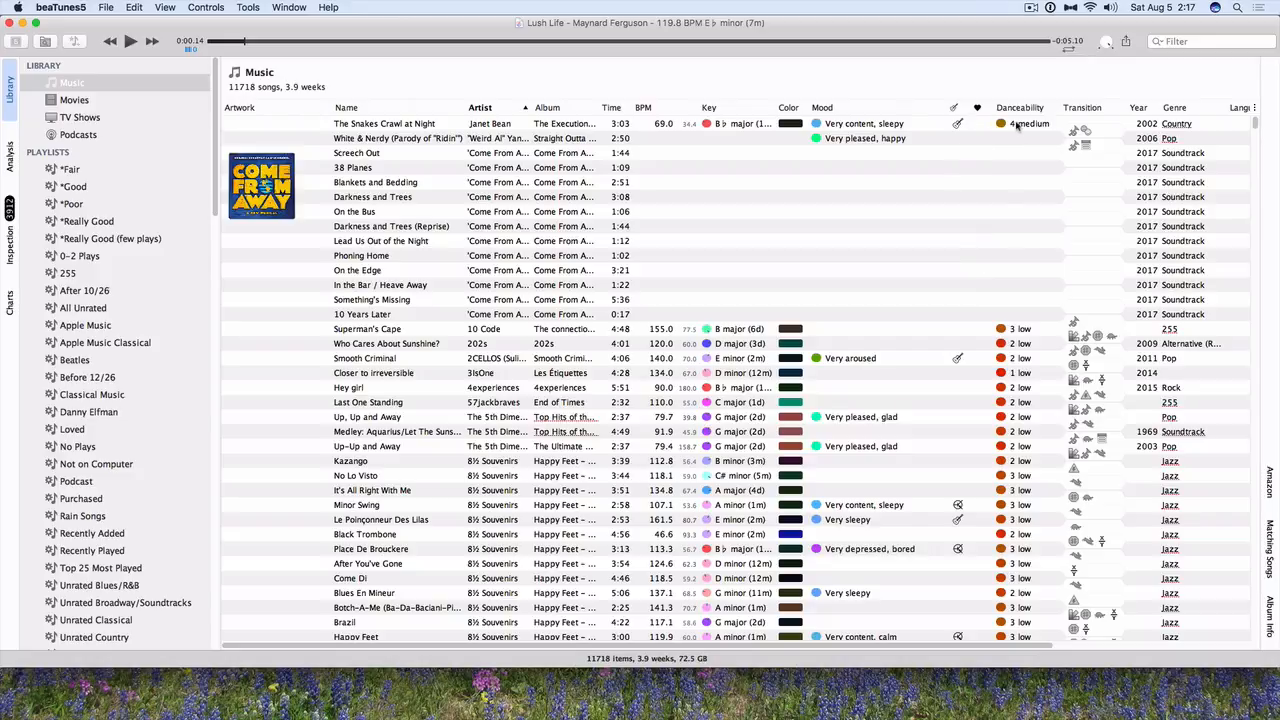
mouse_move(1073, 134)
mouse_move(1072, 342)
mouse_move(1112, 341)
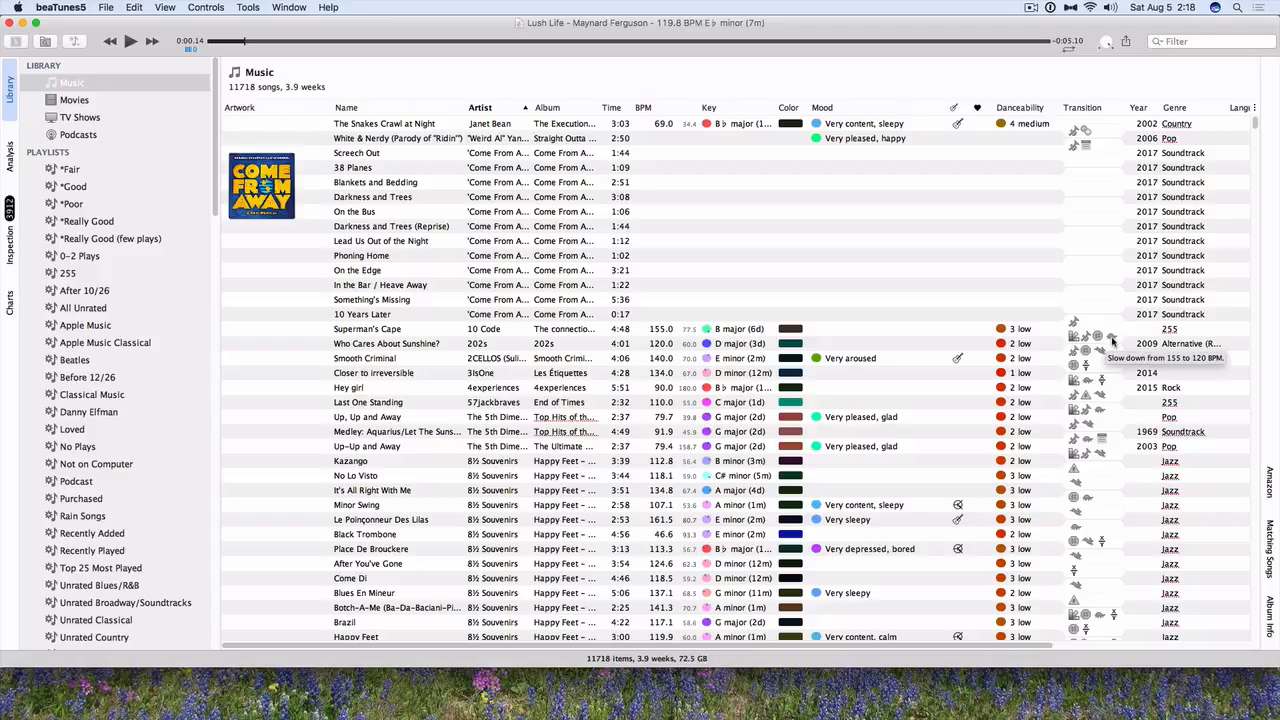
mouse_move(1086, 367)
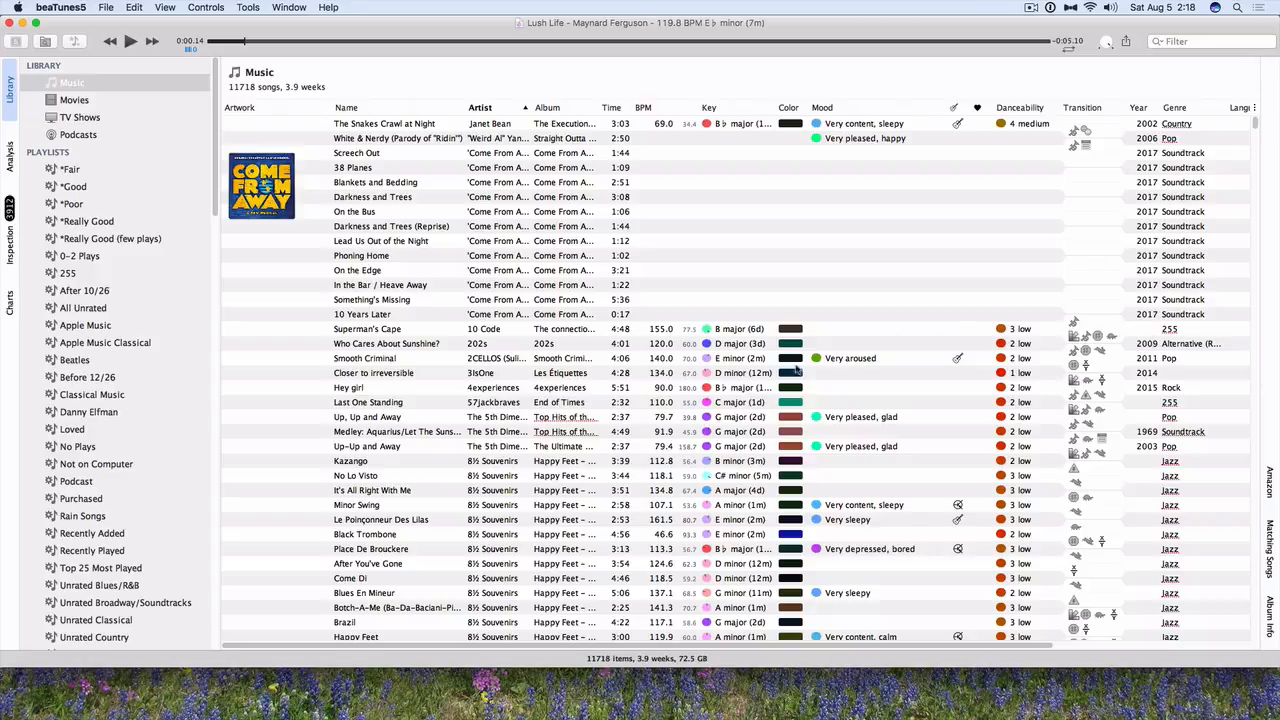
Widen the Tags column in the music library so that the full tags fit.
left_click_drag(612, 652, 798, 652)
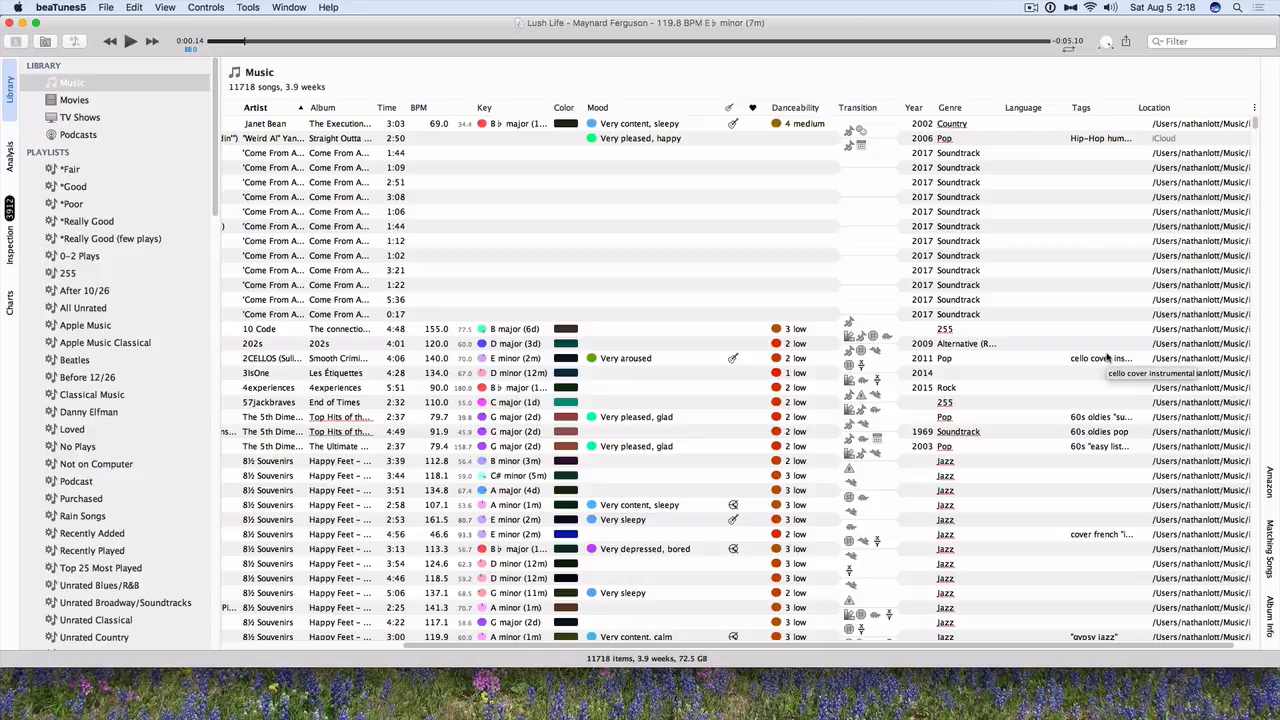
left_click_drag(1150, 107, 1198, 108)
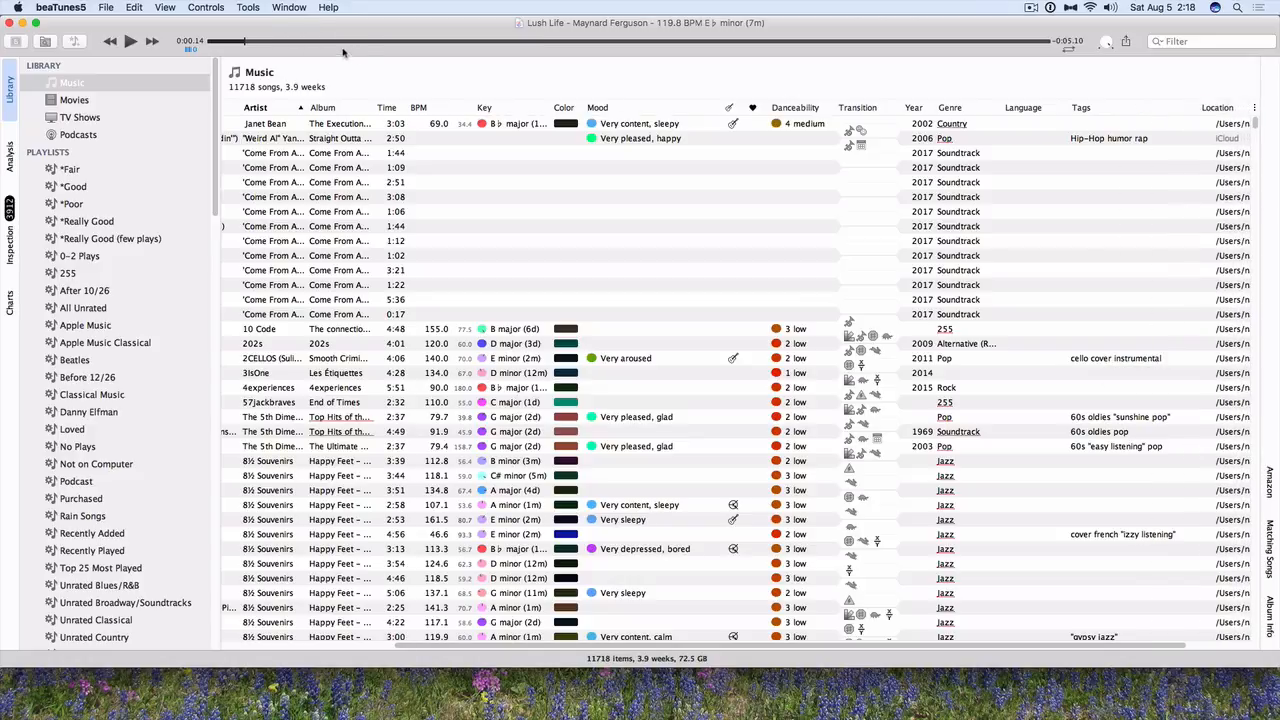
Look at the available song analysis commands and the analysis task queue, then return to the music library.
left_click(249, 8)
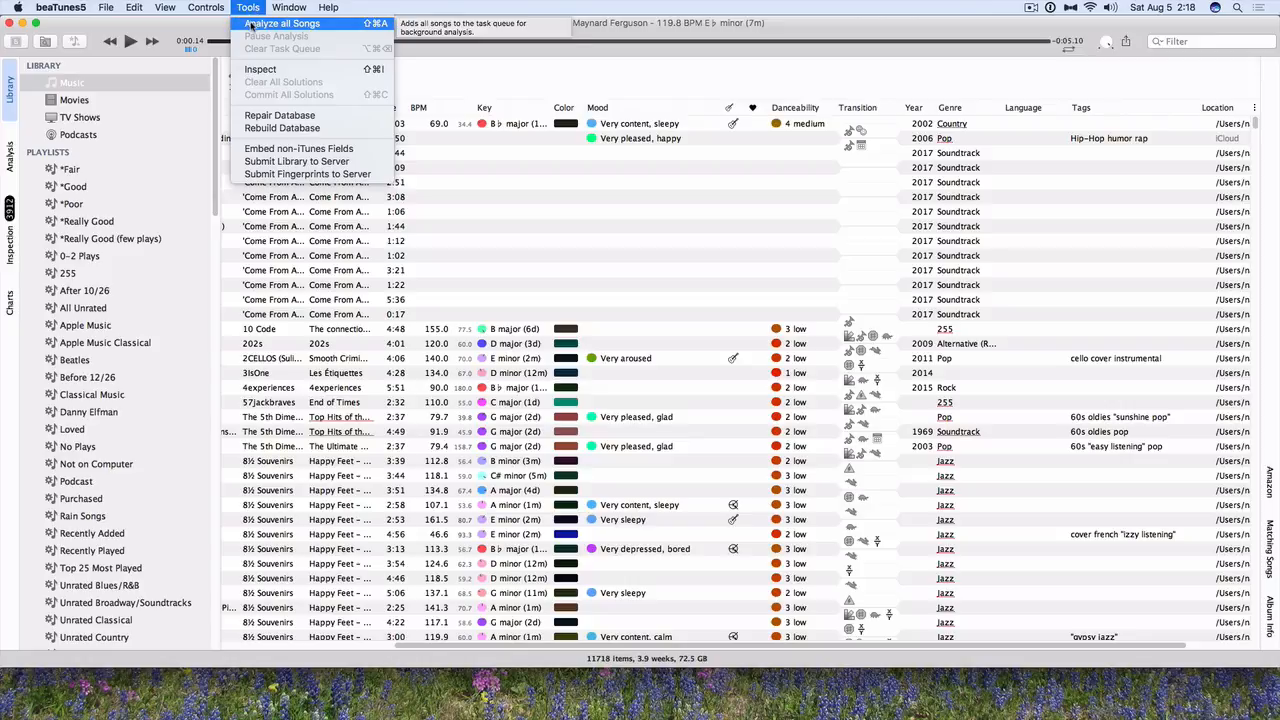
left_click(243, 7)
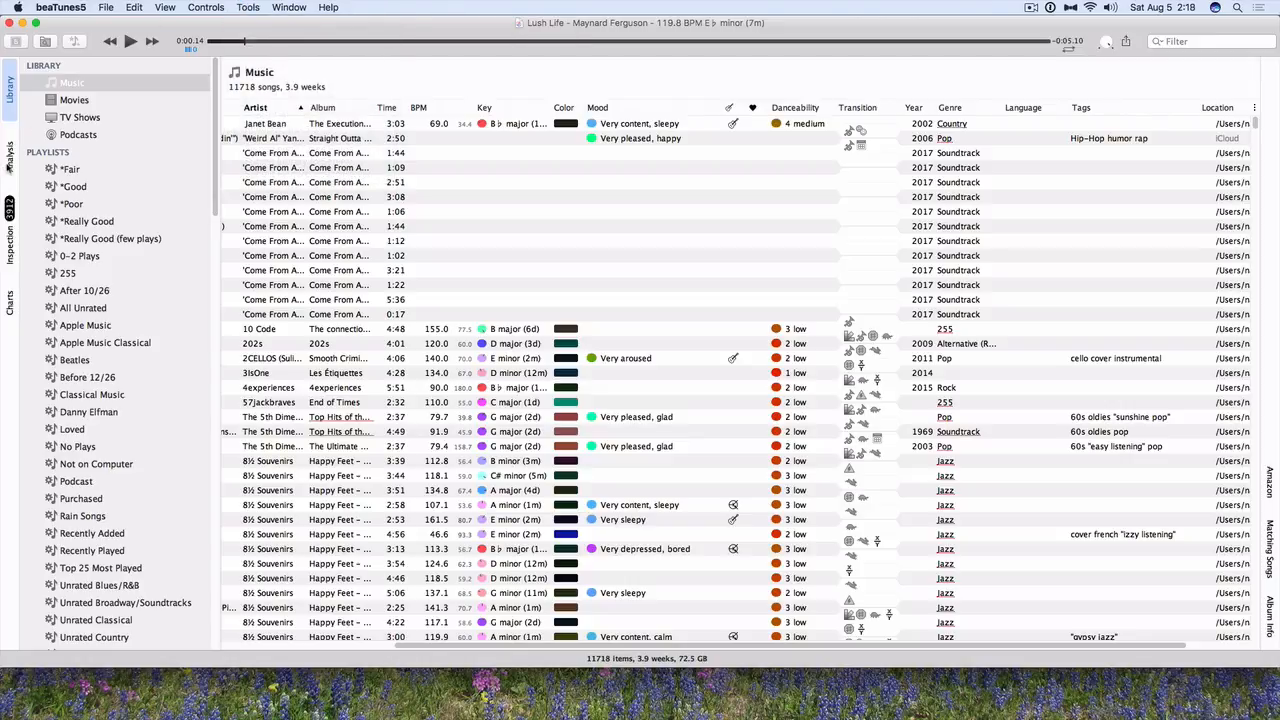
left_click(8, 168)
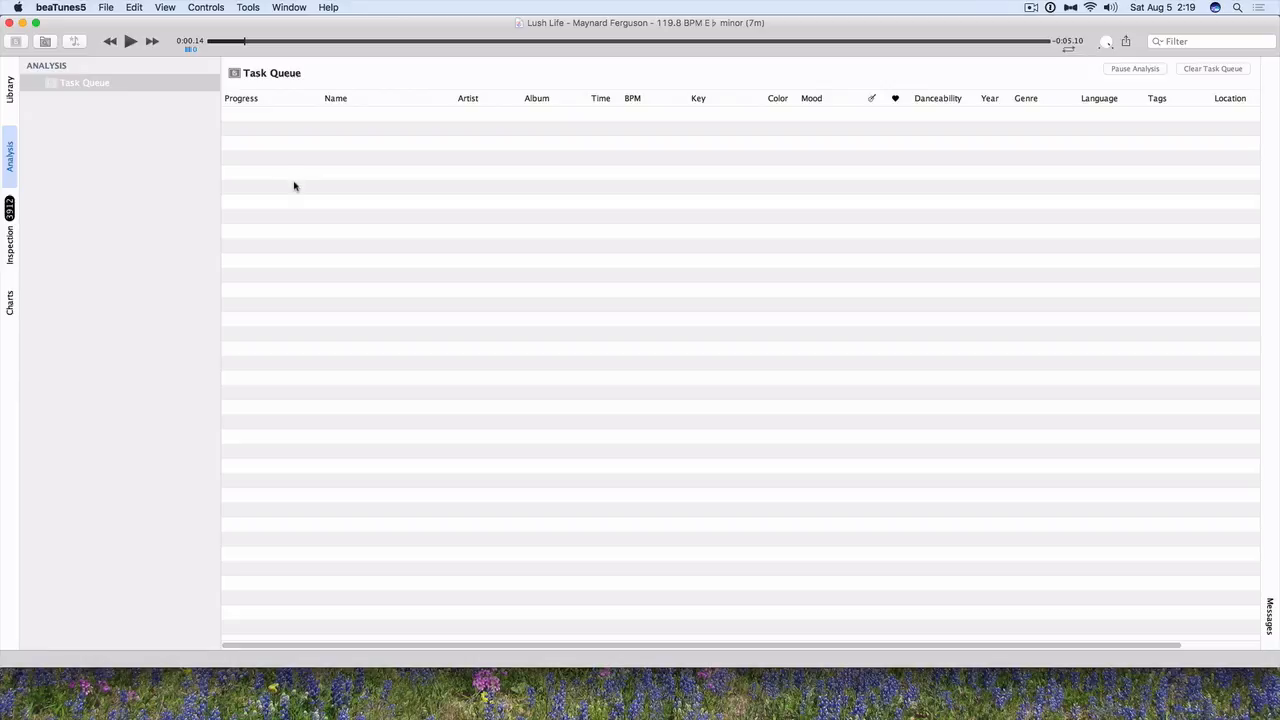
left_click(10, 88)
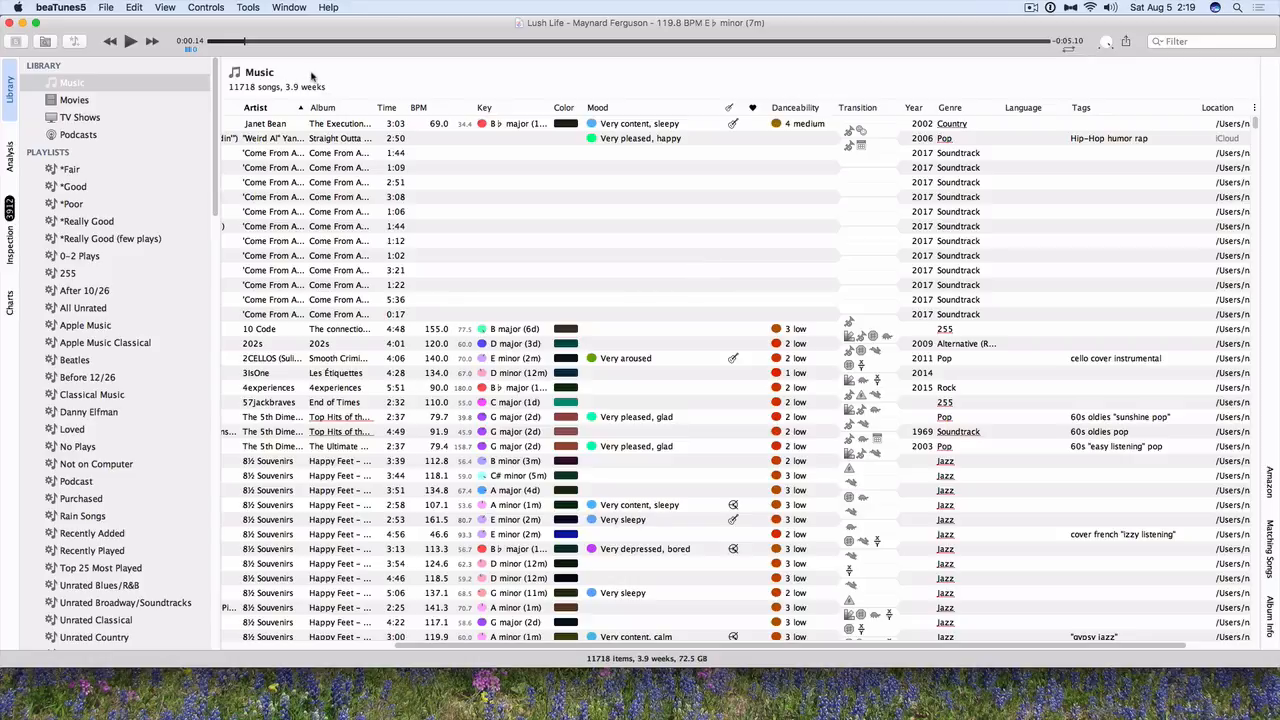
In the inspection of differing artwork counts, apply the most-used album artwork to album '1' and those from 'A Hard Day's Night' through 'Absolute Torch And Twang'.
left_click(10, 248)
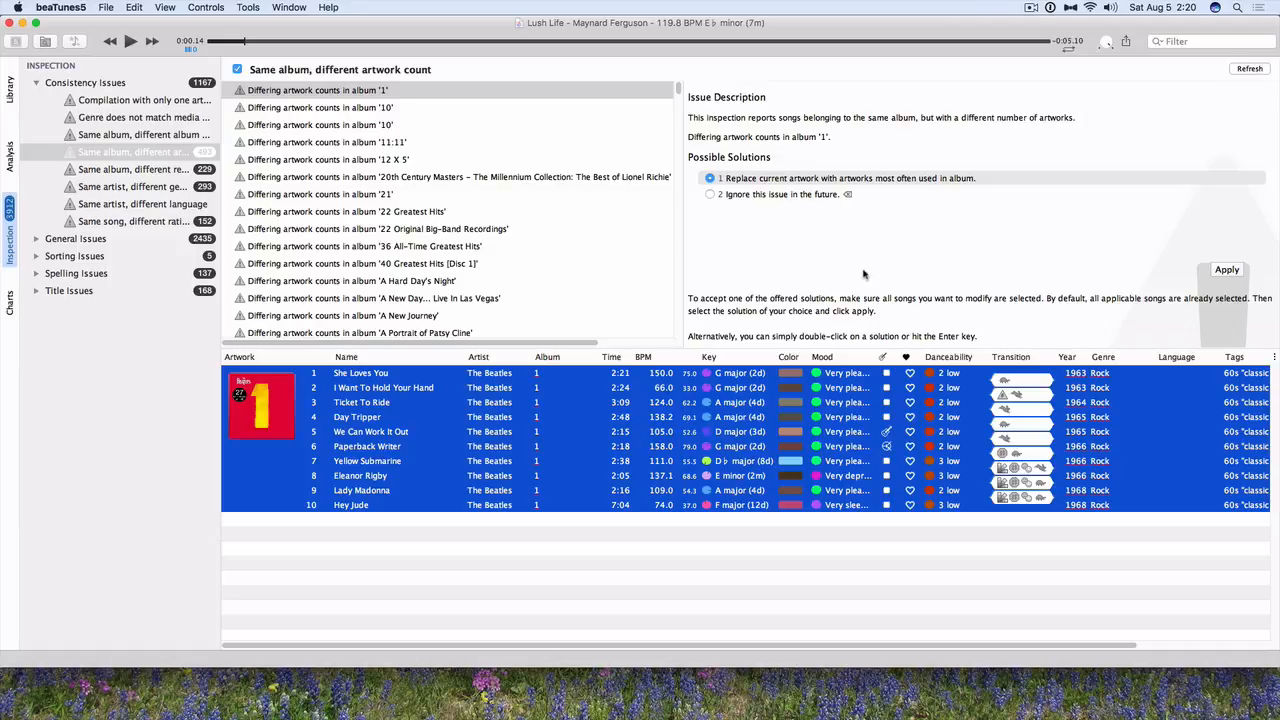
left_click(1215, 271)
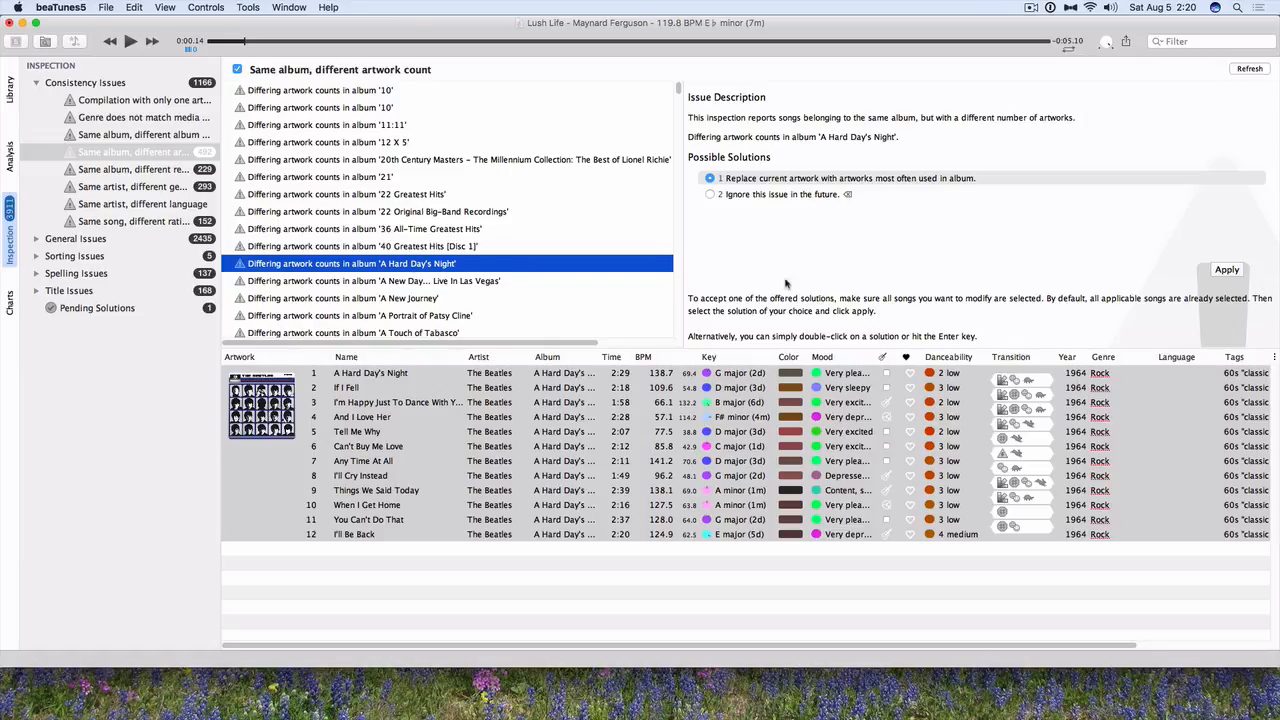
left_click(1236, 271)
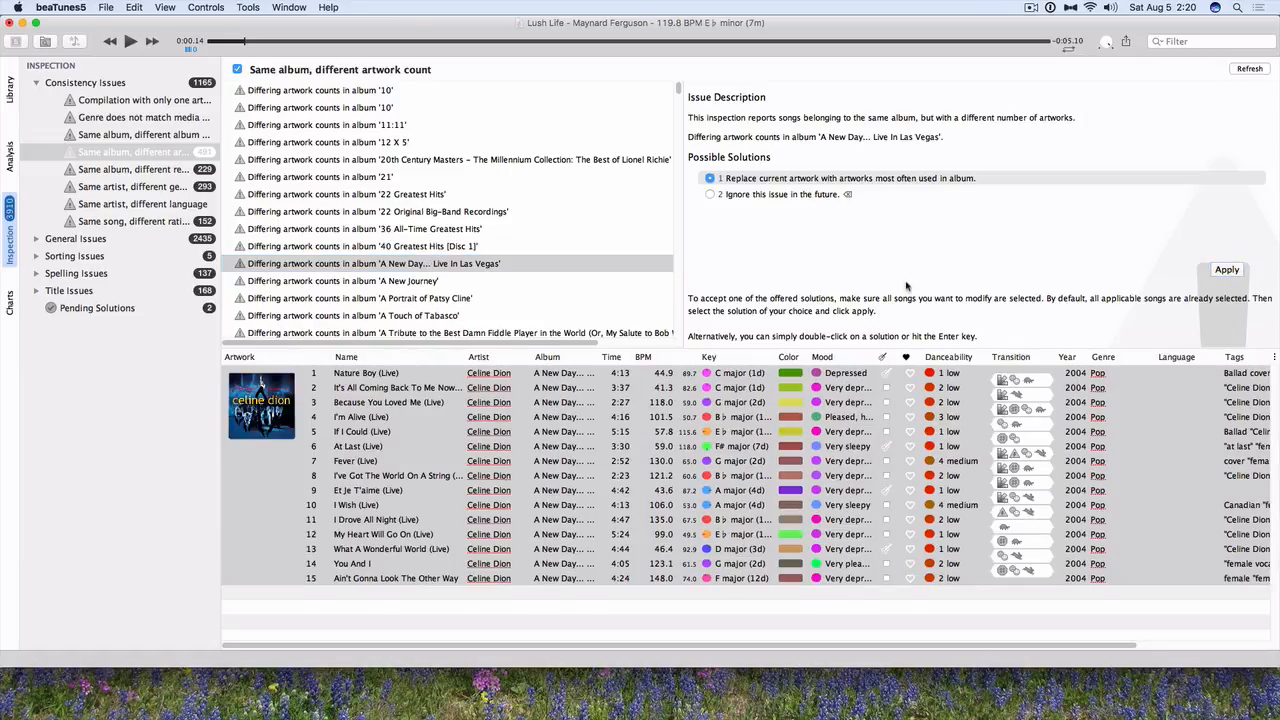
left_click(1226, 270)
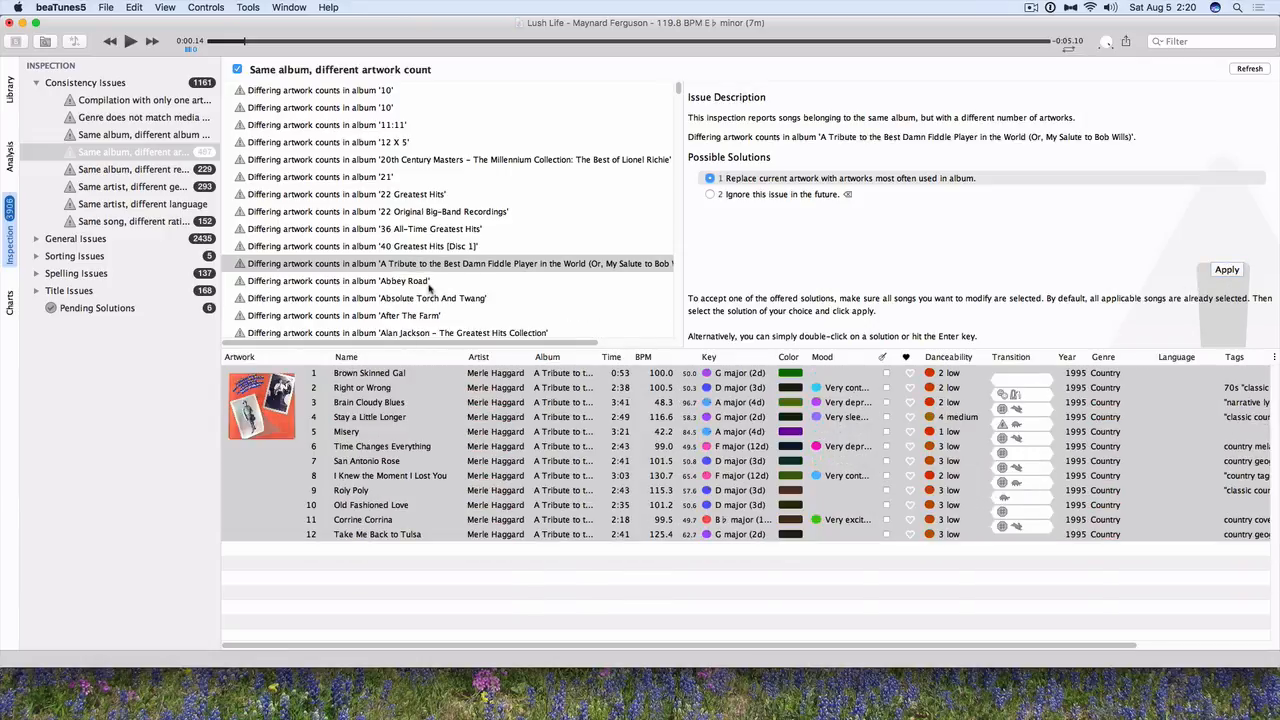
left_click(1226, 271)
left_click(1226, 271)
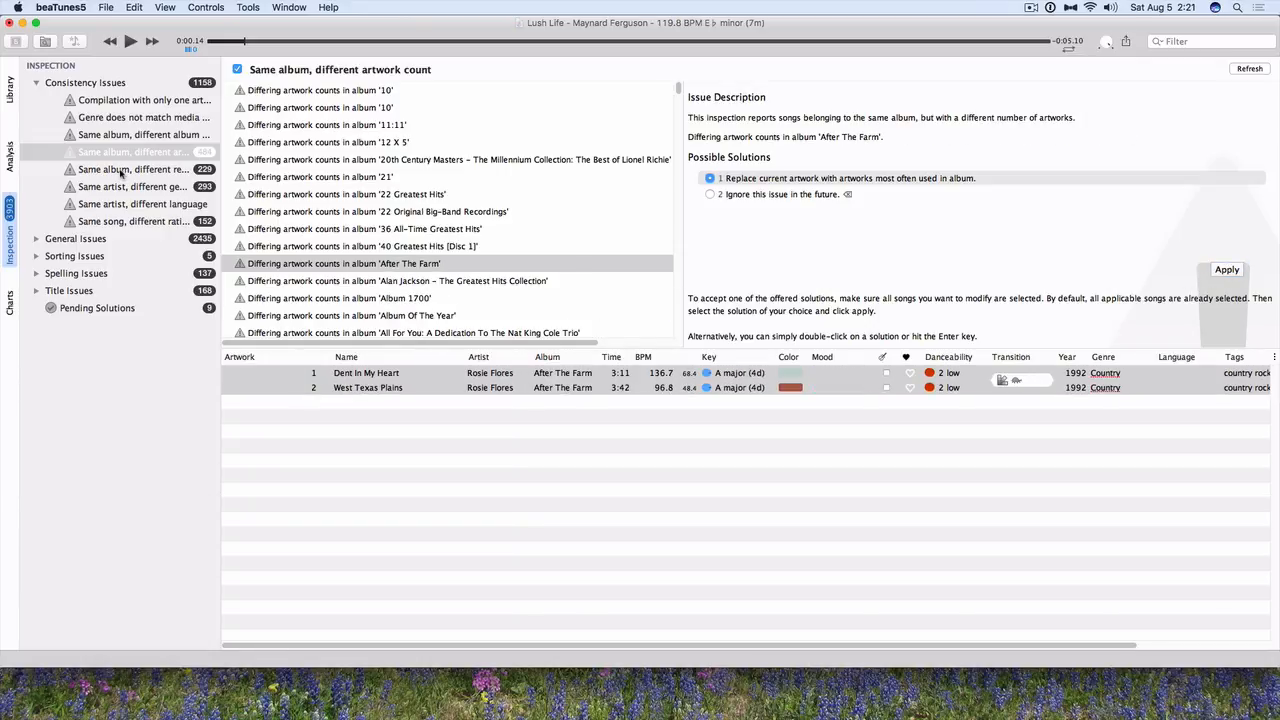
Under same album, different release year, set the '...Hits' songs to 1998 and ignore the issue for album '1' in the future.
left_click(120, 171)
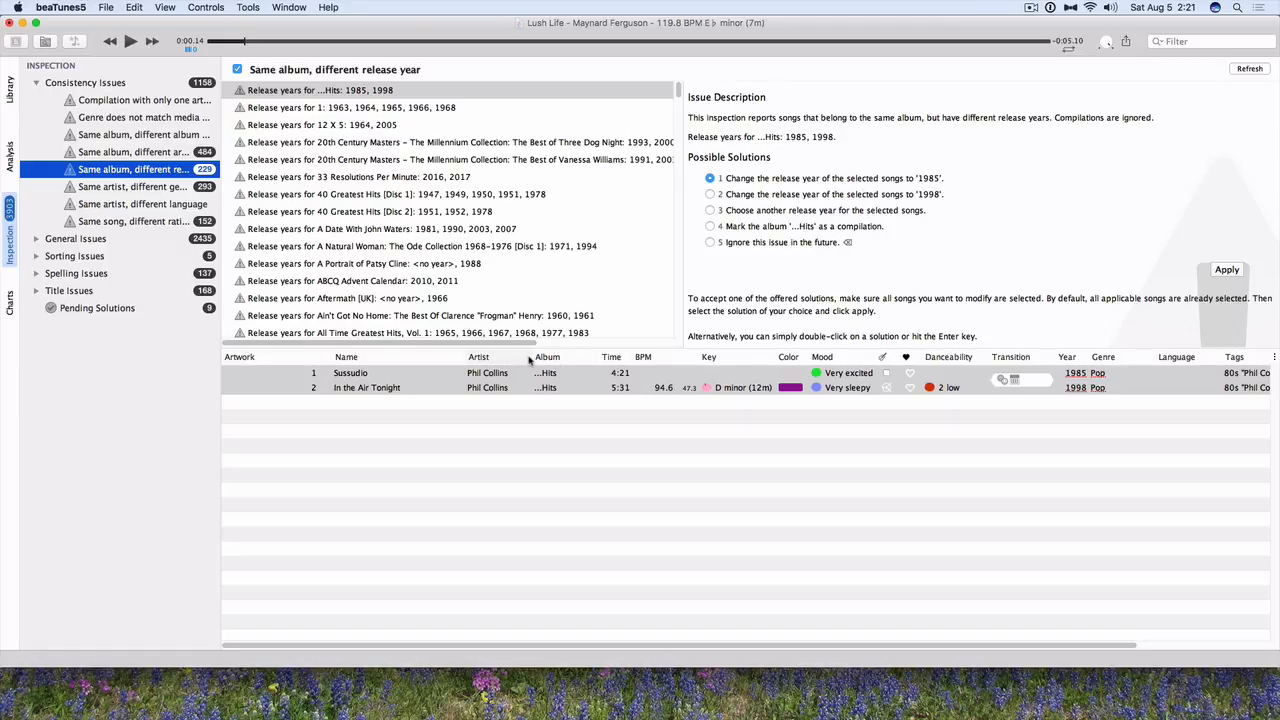
double_click(710, 196)
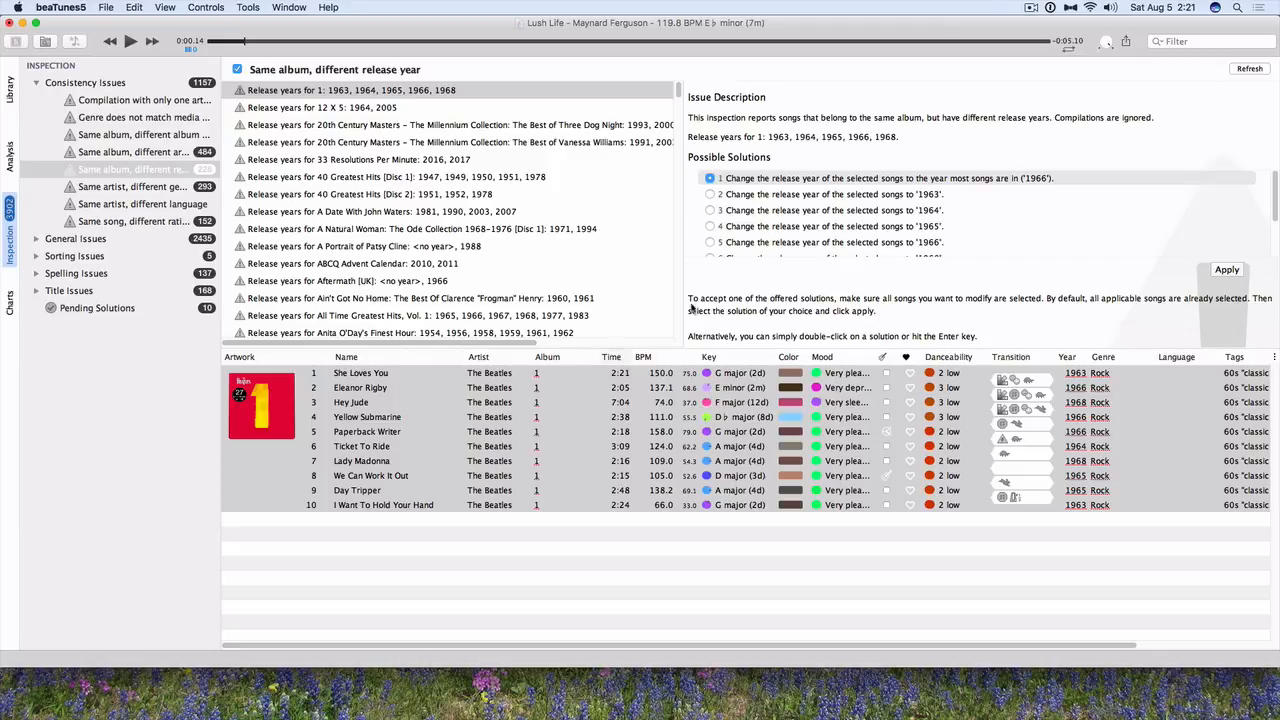
scroll(723, 239, "down", 3)
left_click(710, 248)
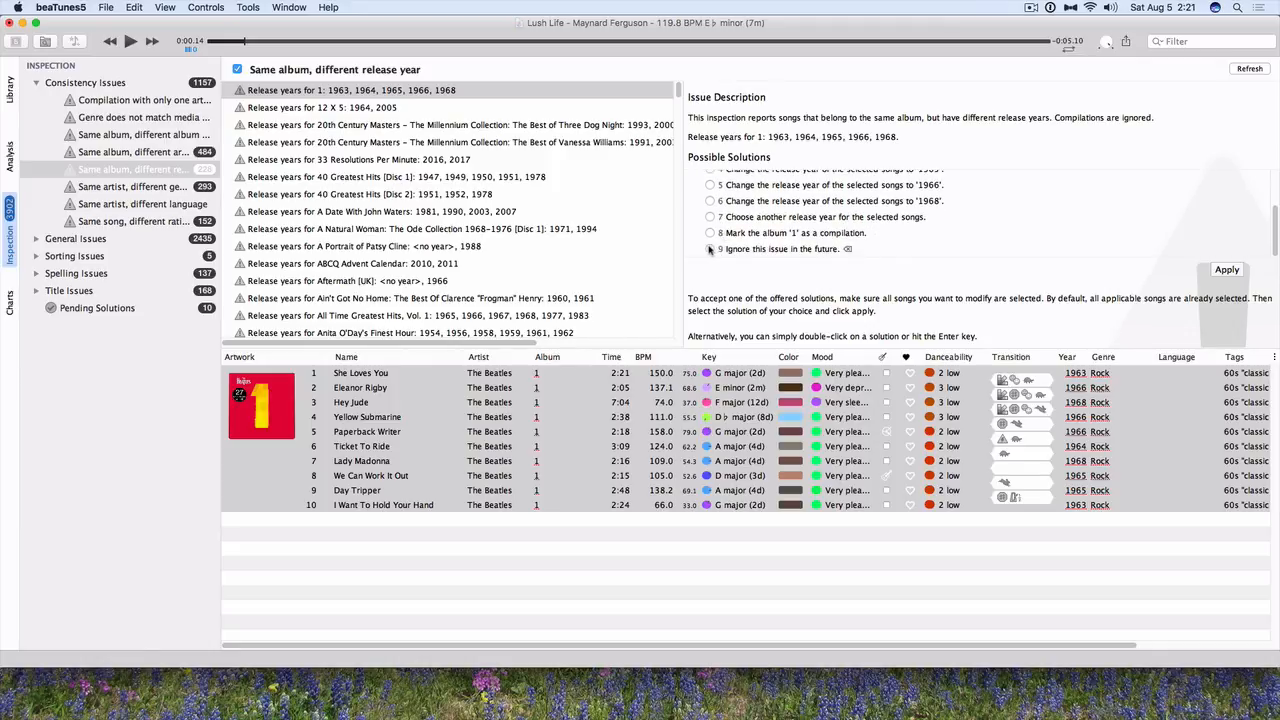
left_click(1226, 269)
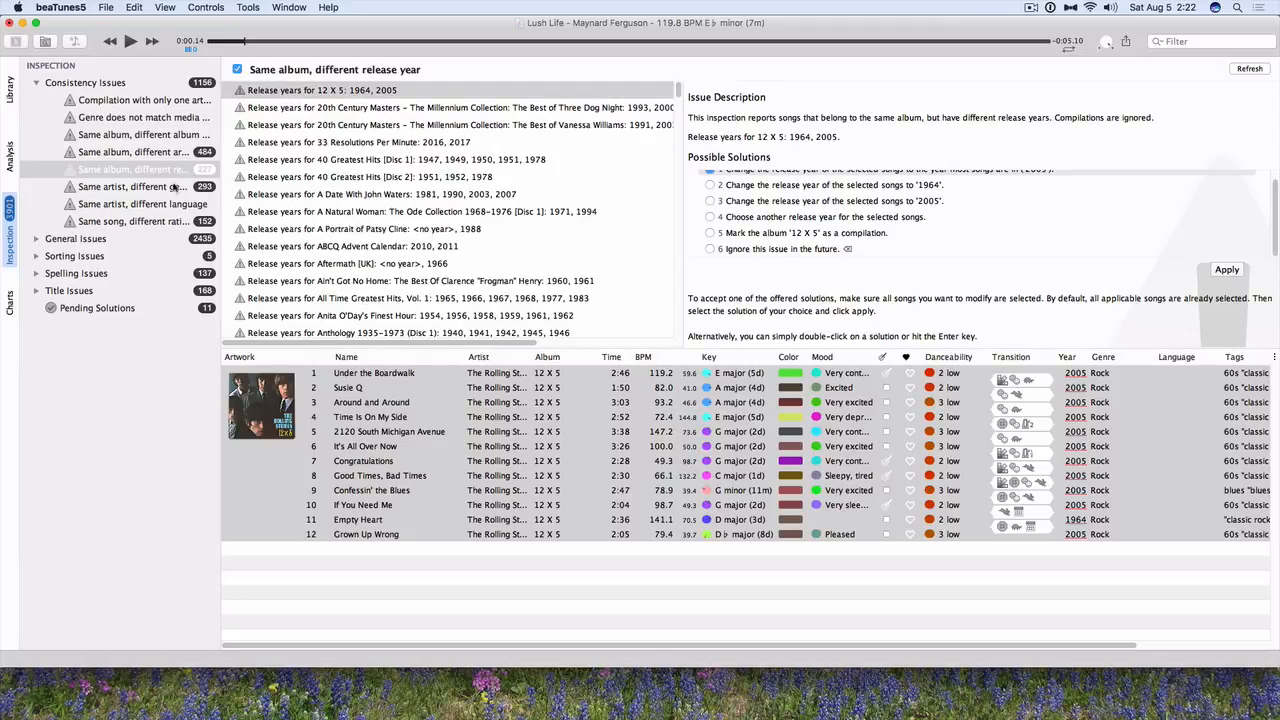
Under same artist, different genre, apply the most common genre to "Weird Al" Yankovic (Comedy), A Band Called Quinn (Alternative Rock), ABBA (Pop) and Ace Cannon.
left_click(146, 189)
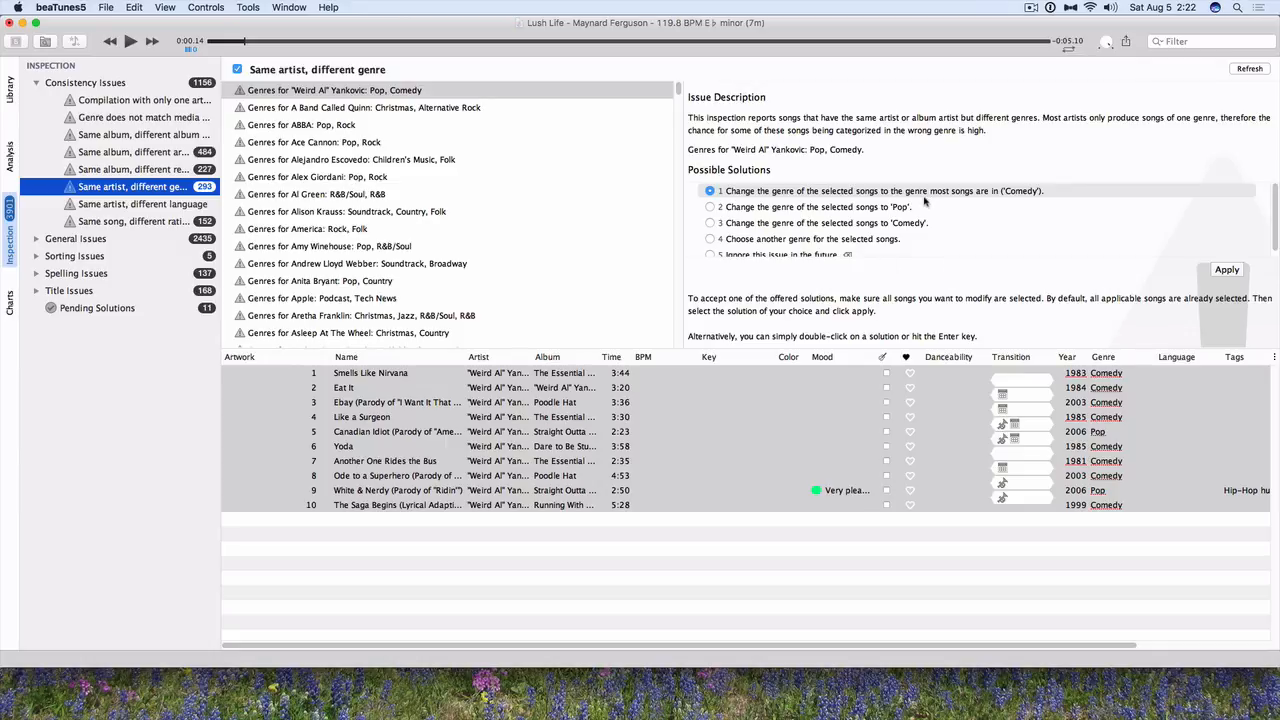
left_click(1227, 270)
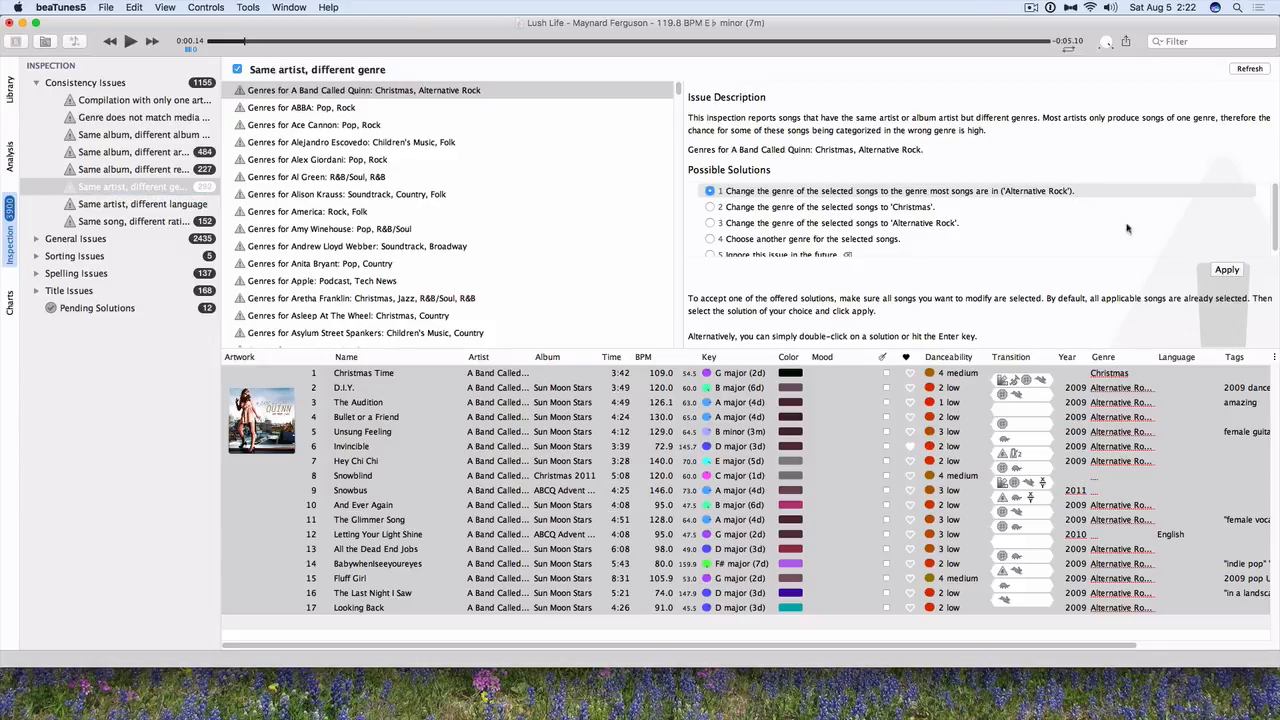
left_click(1227, 270)
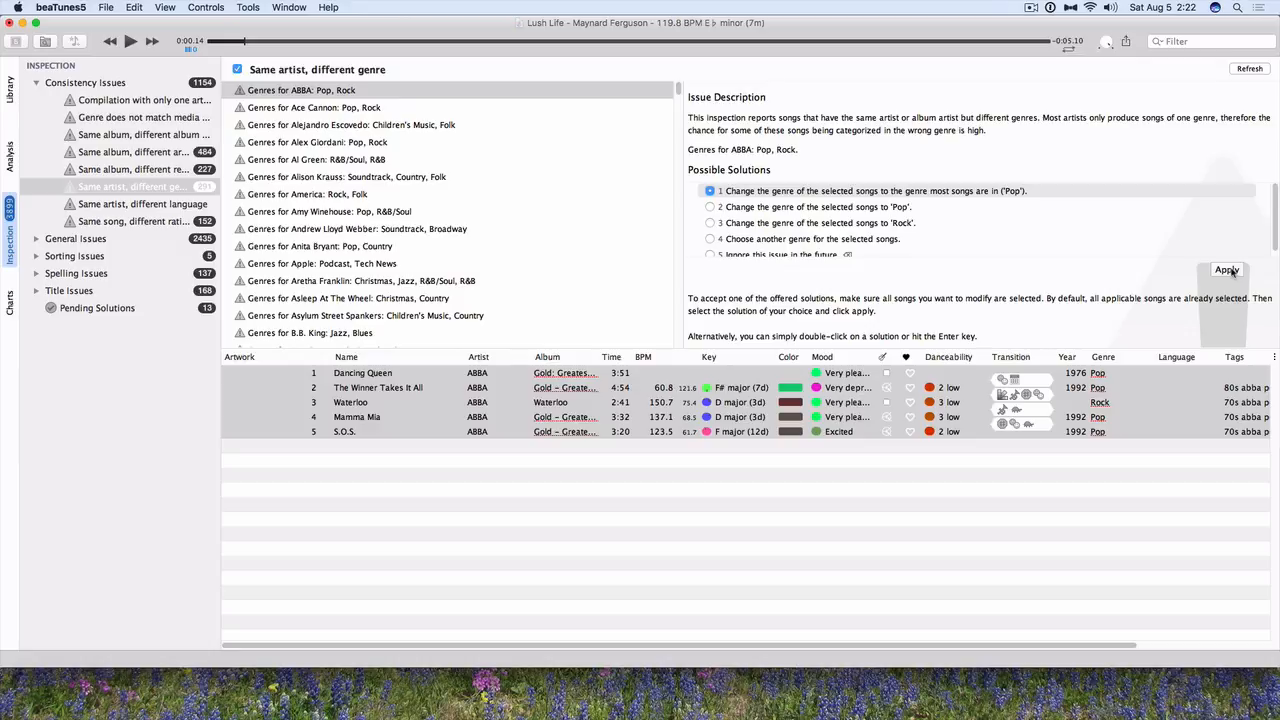
left_click(1227, 270)
left_click(1227, 270)
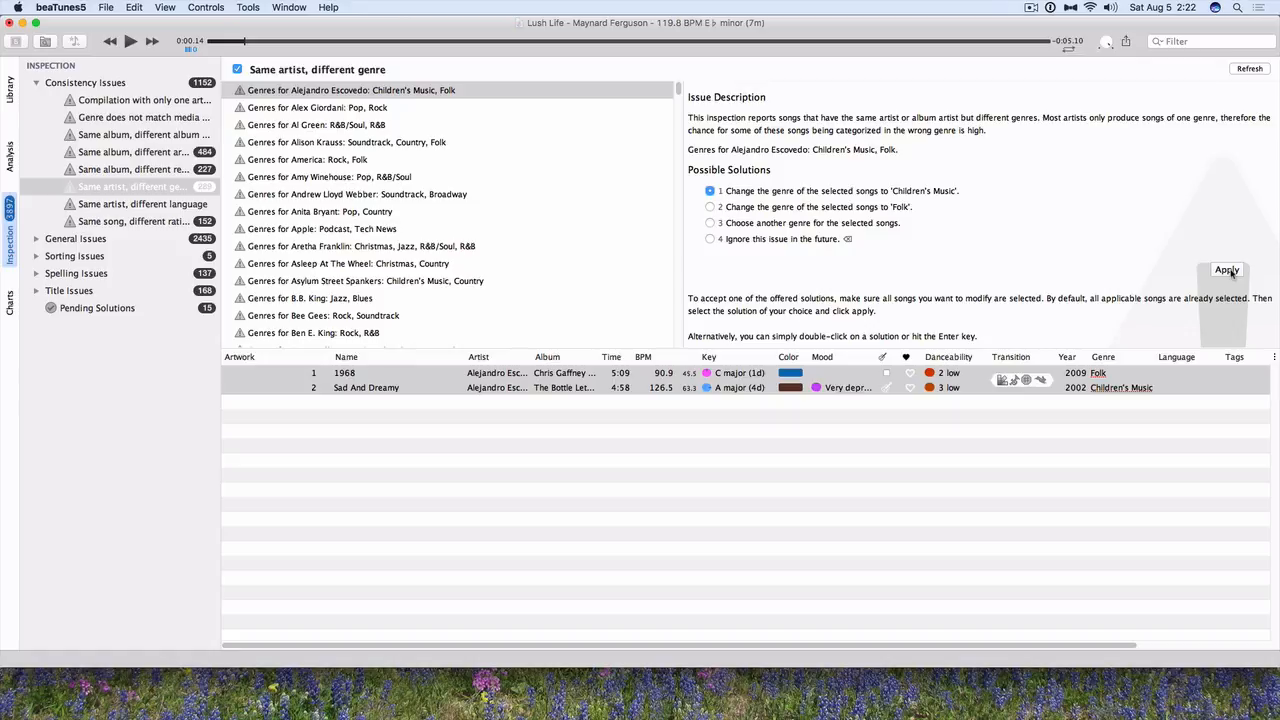
Change the genre of the Al Green songs to R&B.
left_click(355, 123)
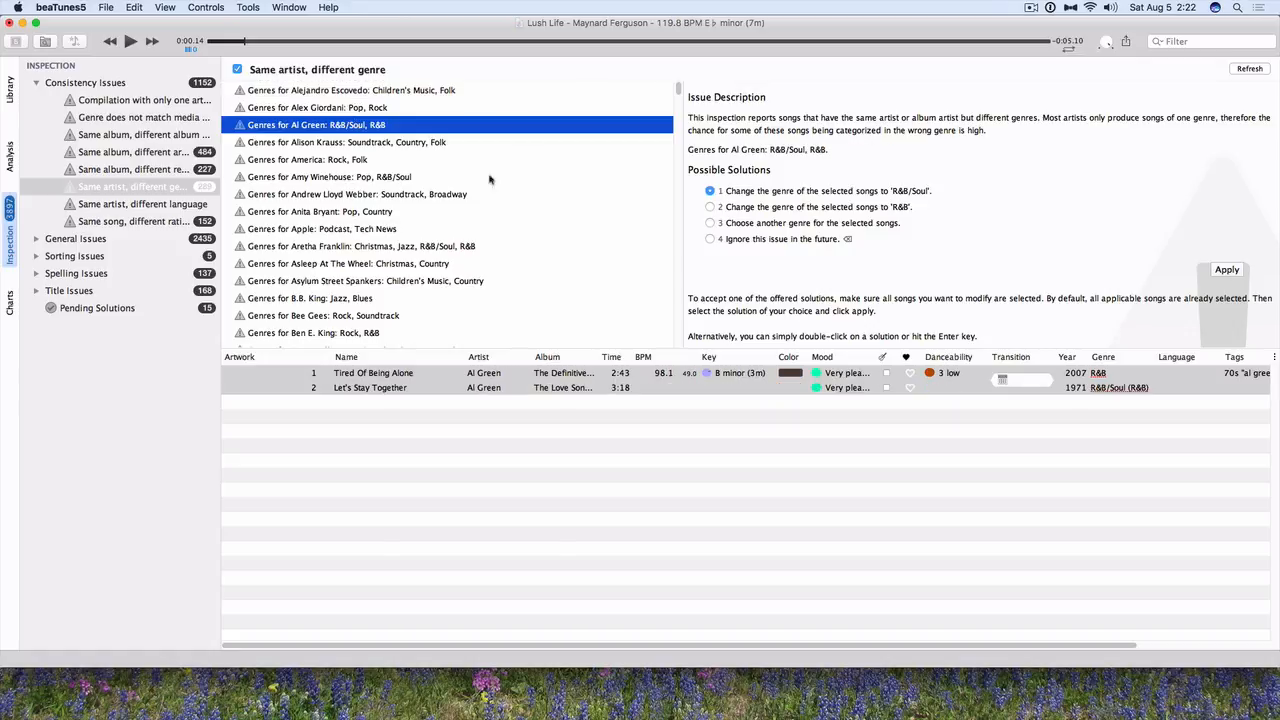
left_click(710, 207)
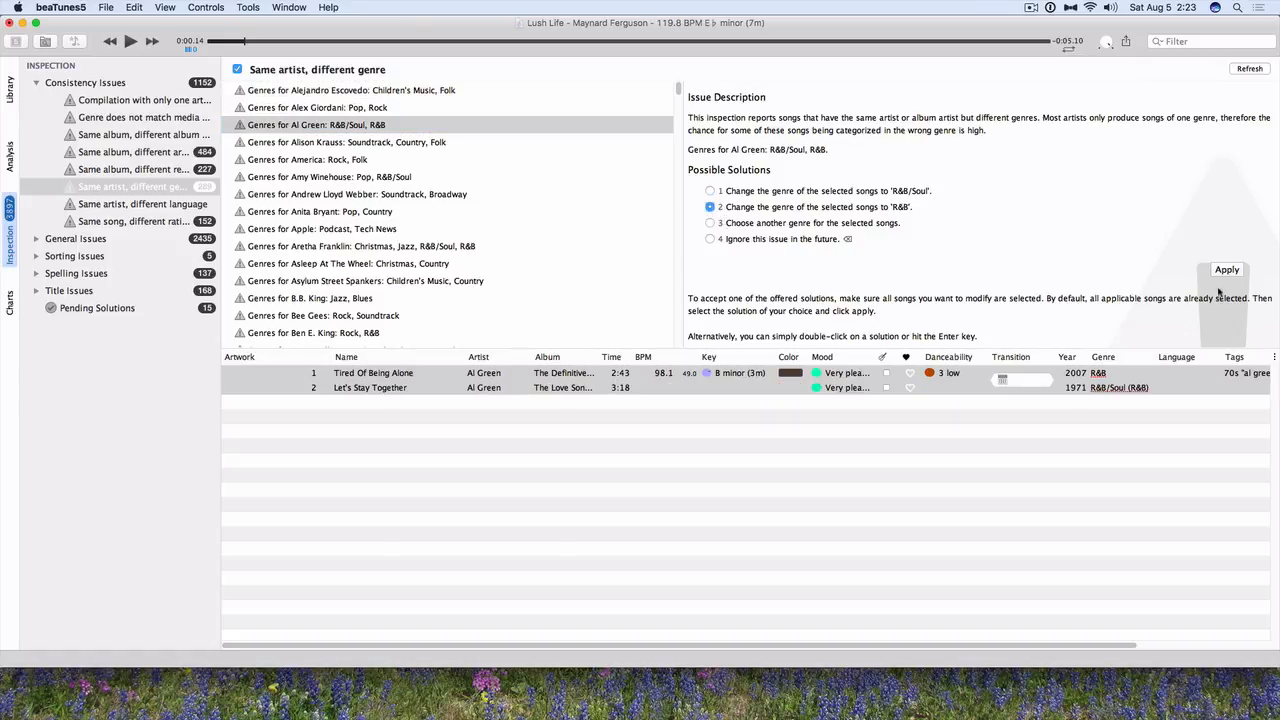
left_click(1227, 270)
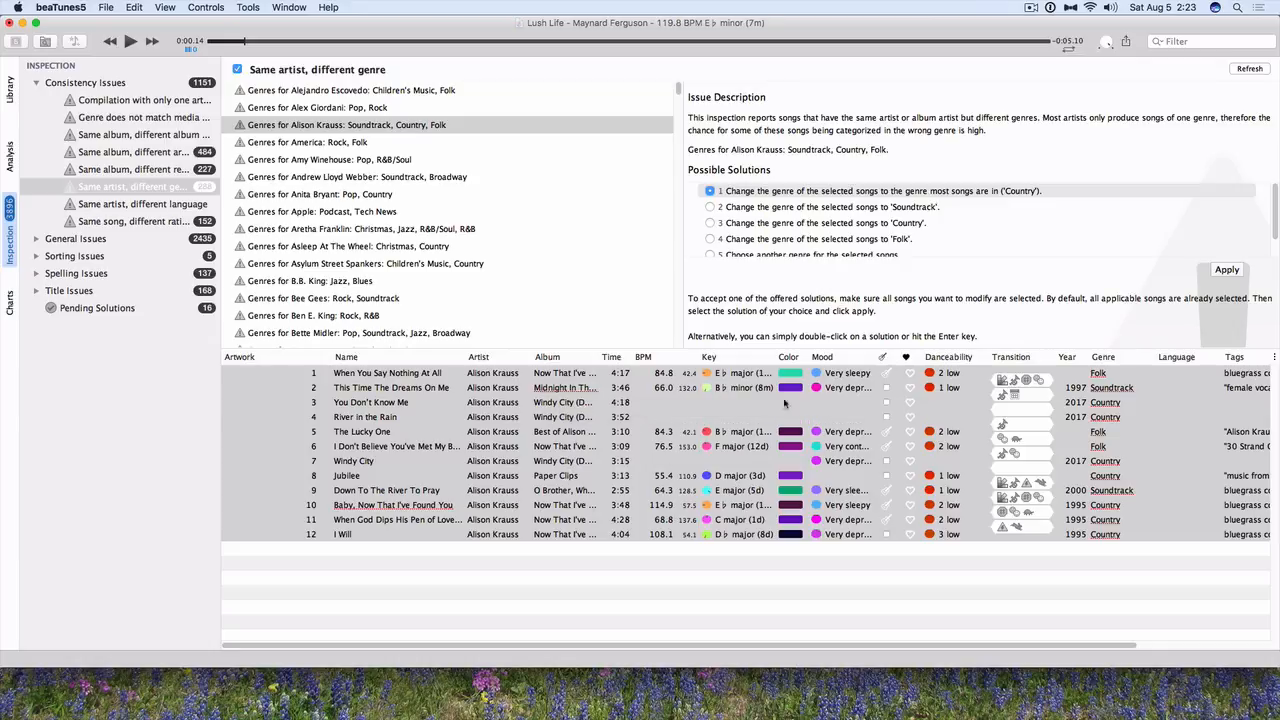
Ignore the Alison Krauss genre issue in the future and change the genre of the songs by America to Folk.
scroll(740, 232, "down", 2)
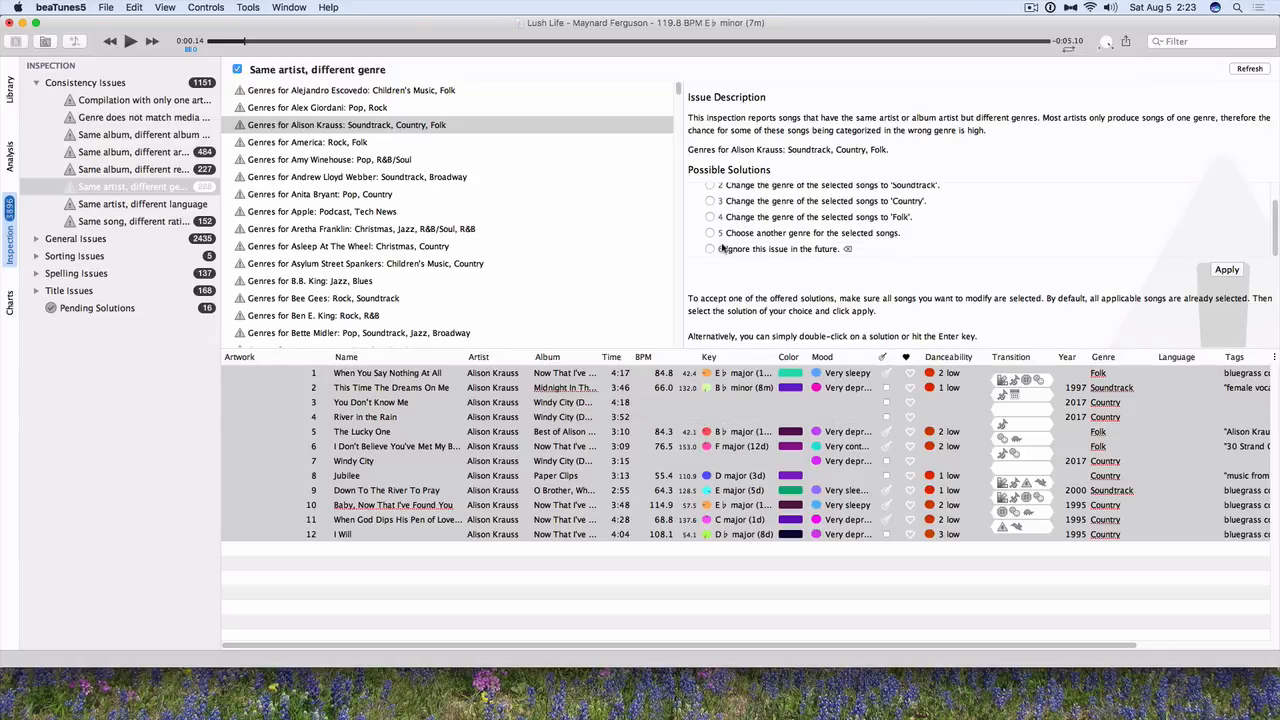
double_click(710, 250)
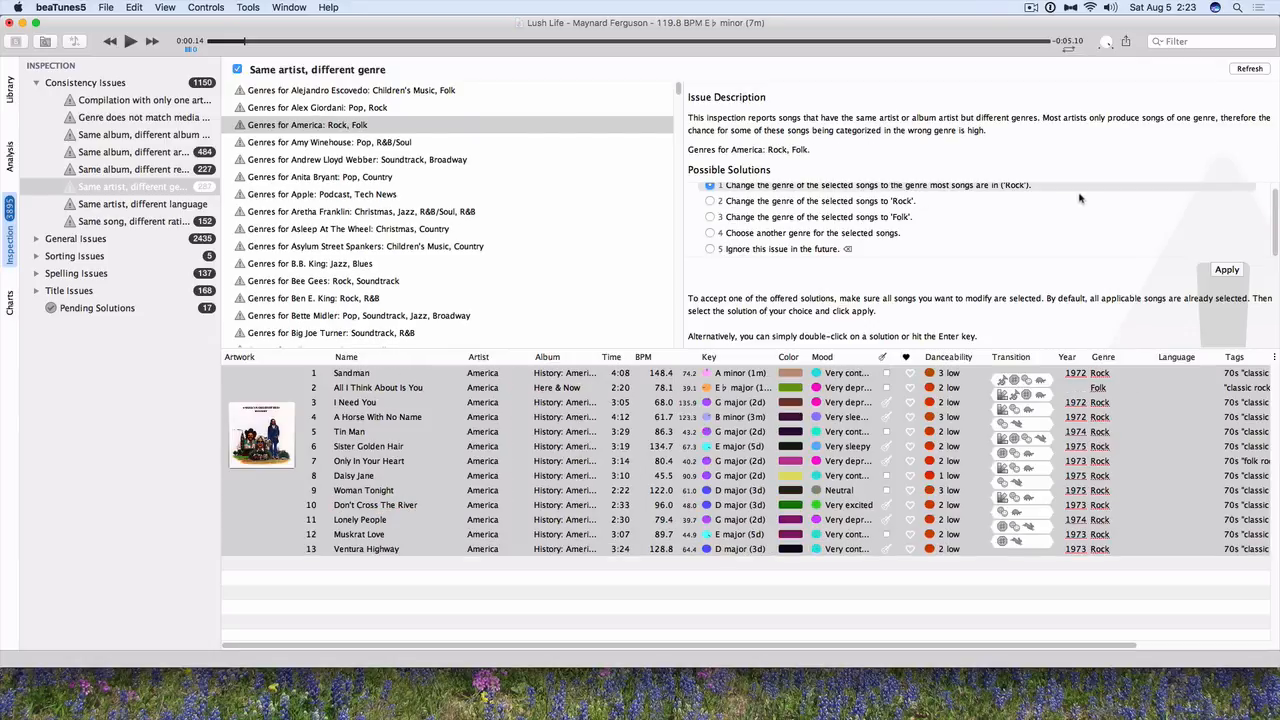
left_click(710, 217)
left_click(1226, 272)
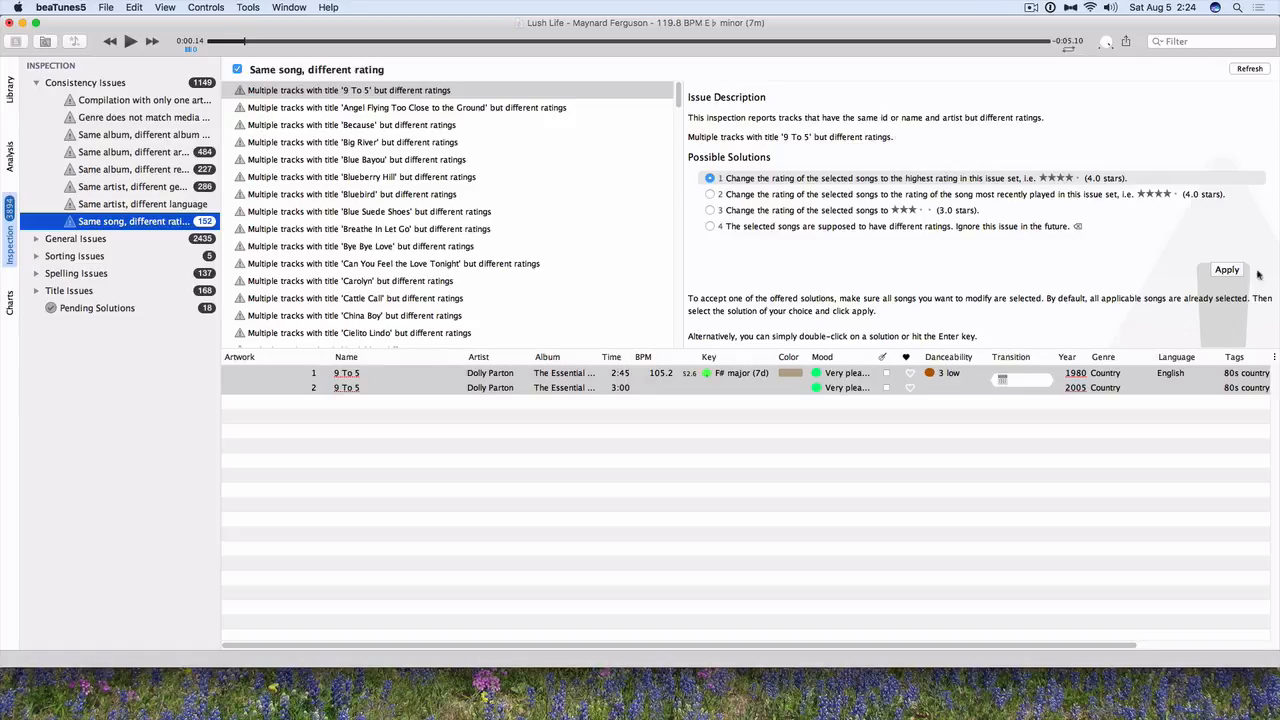
Under same song, different rating, apply the highest rating of 4.0 stars to '9 To 5', 'Angel Flying Too Close to the Ground' and 'Because'.
left_click(1225, 271)
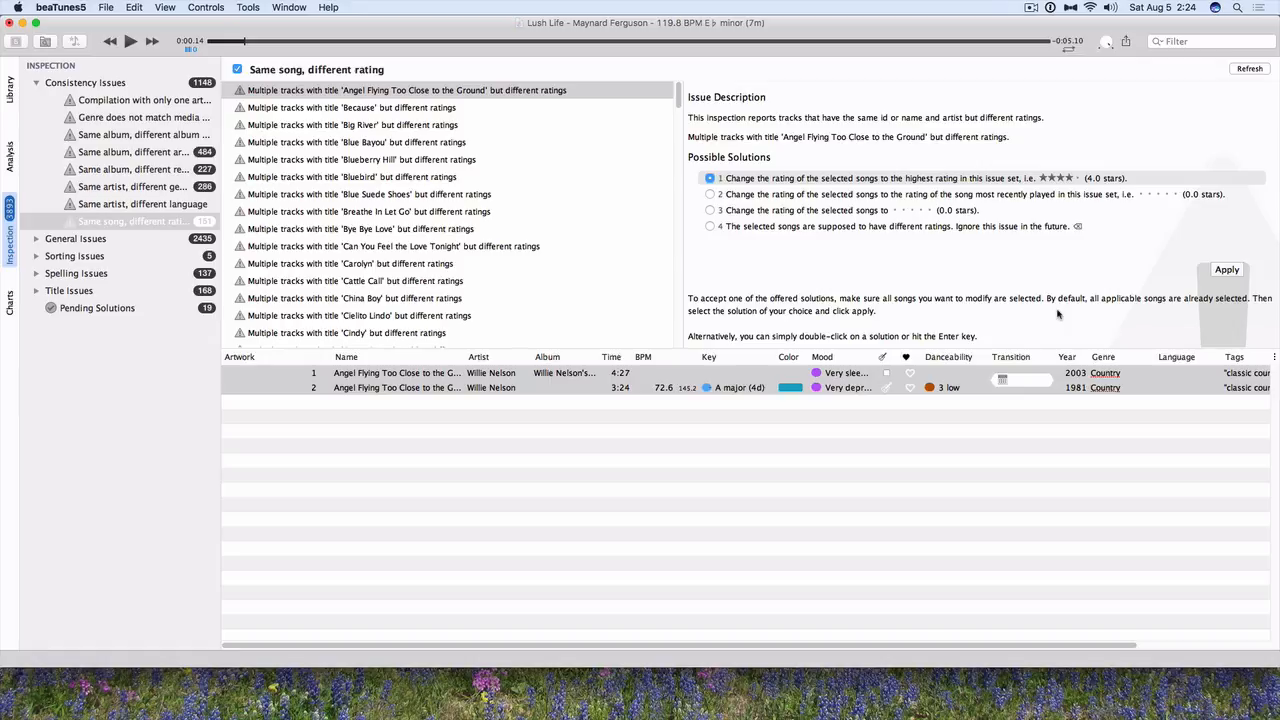
left_click(1228, 271)
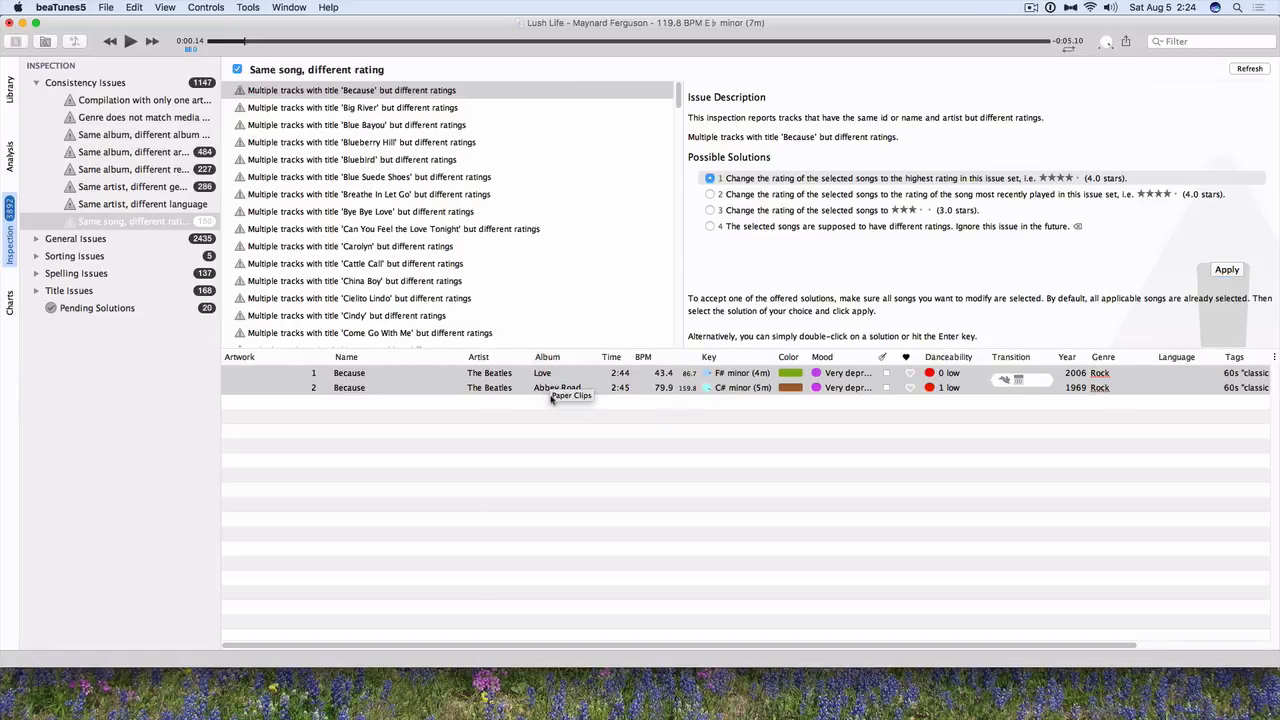
left_click(1228, 271)
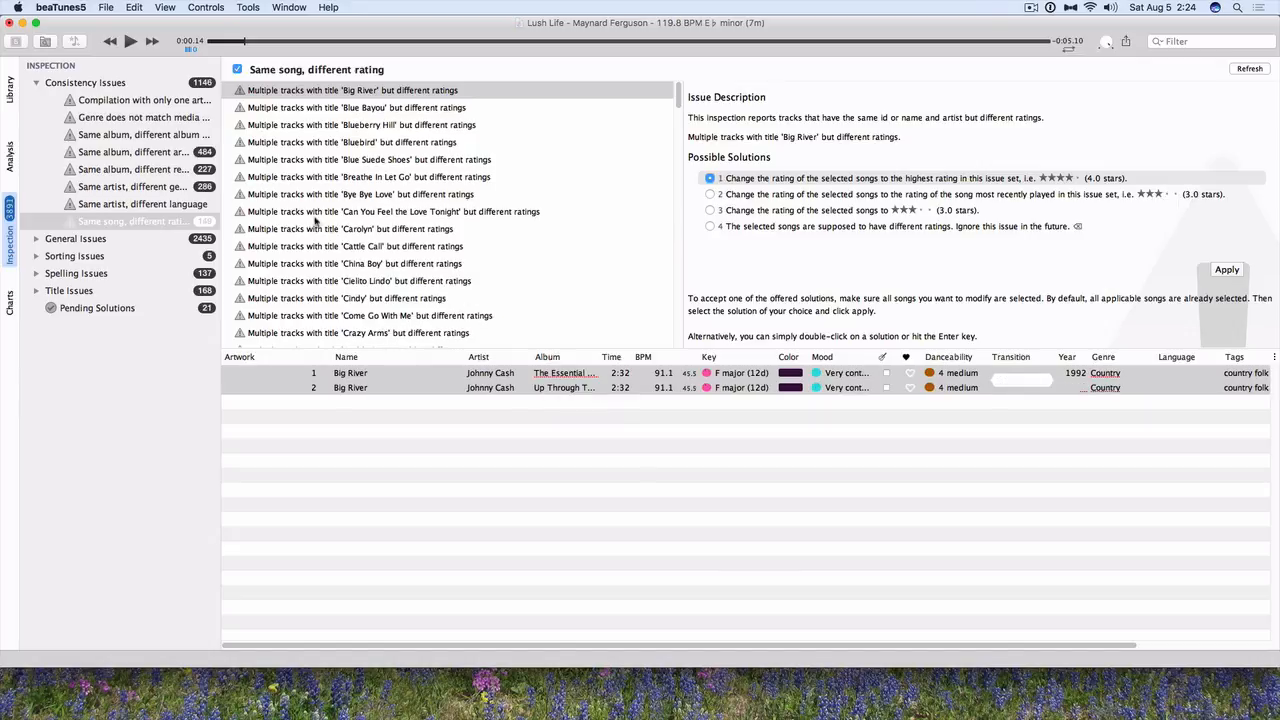
Open the general issues about artwork that exists but is not embedded.
left_click(36, 239)
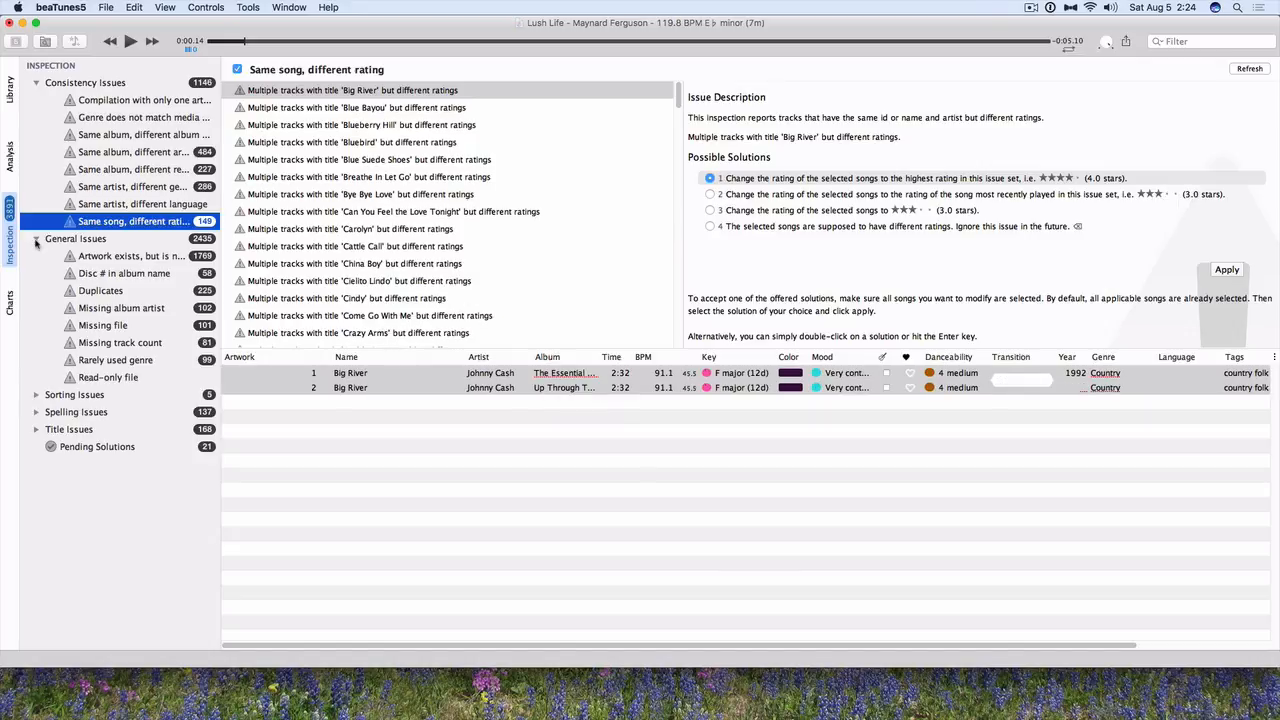
left_click(97, 257)
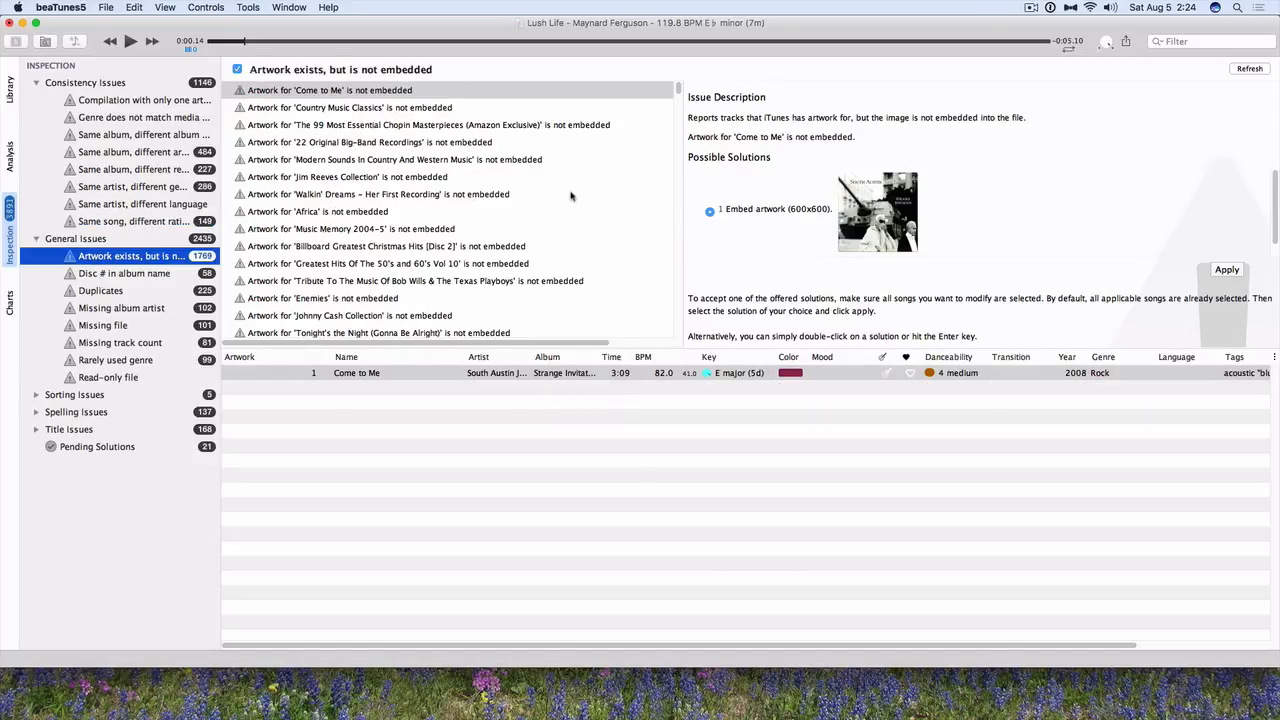
Embed the 600x600 artwork into the songs of the album 'One Cello x 16: Natoma'.
scroll(416, 315, "down", 4)
left_click(416, 315)
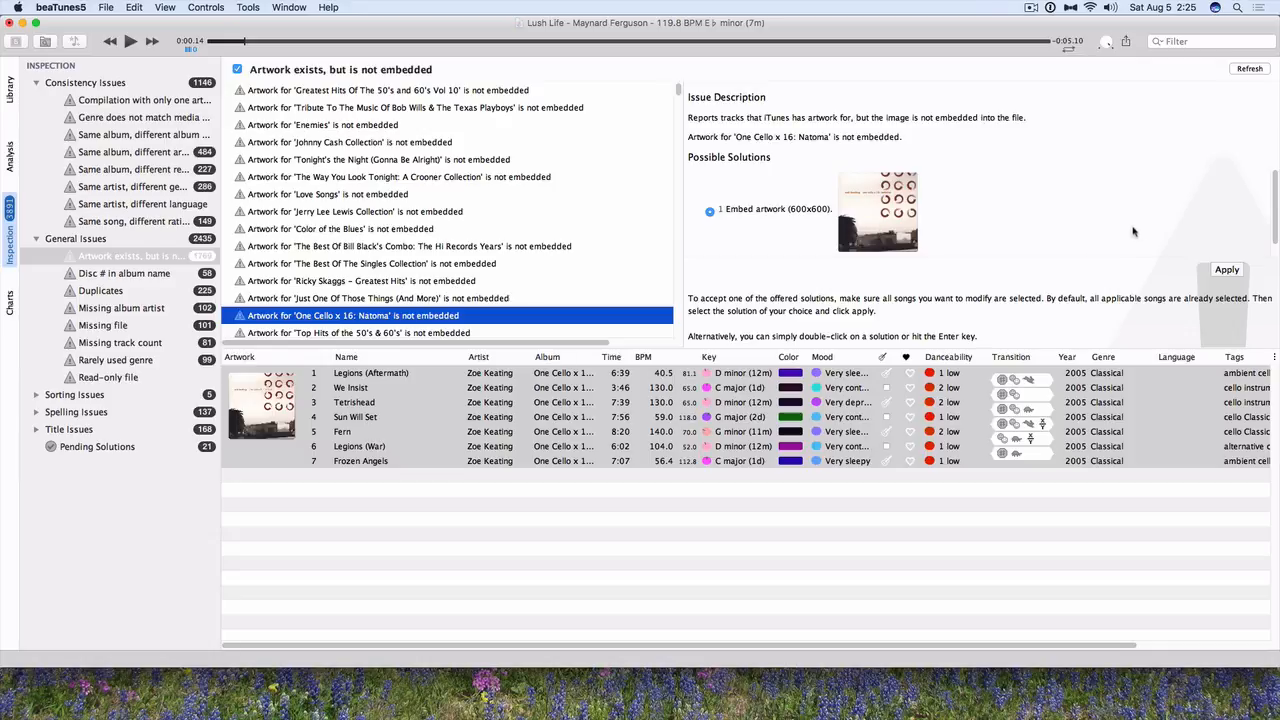
left_click(1226, 270)
Check the artwork issue for 'American Graffiti (Disc 2)', and embed the 600x600 artwork into the songs of 'Zee Avi's Nightlight'.
scroll(528, 209, "down", 3)
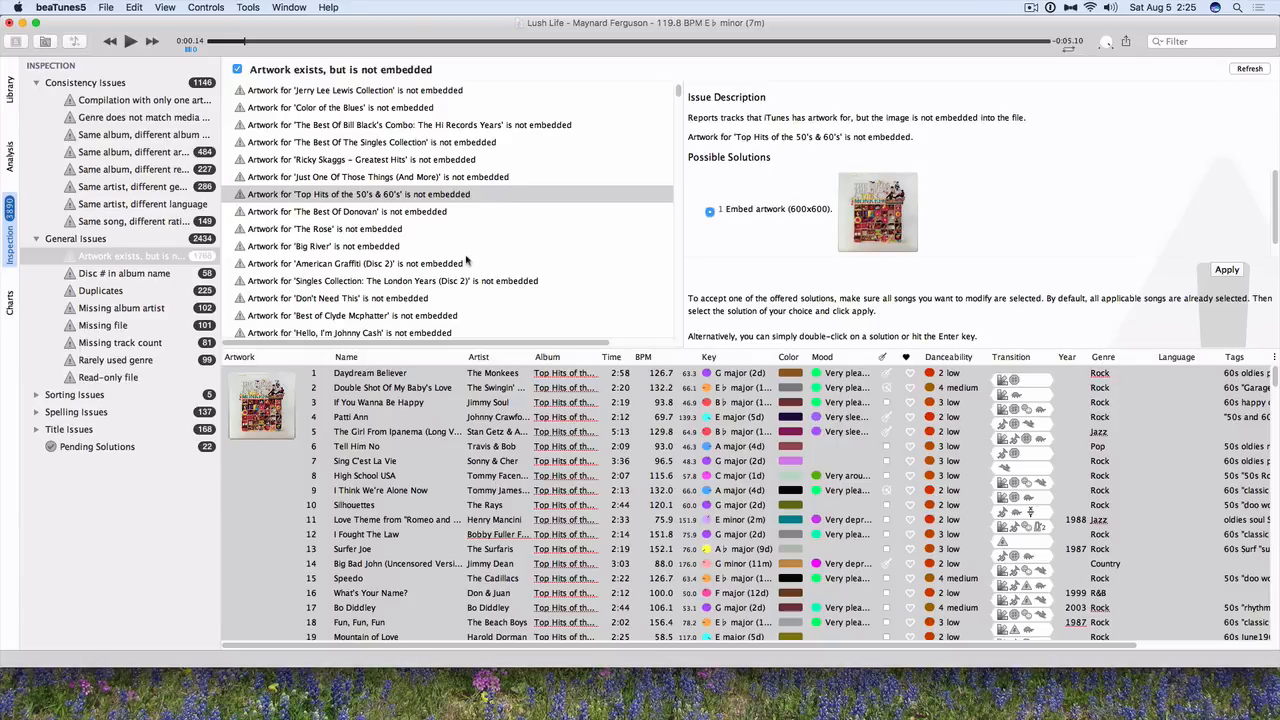
left_click(436, 264)
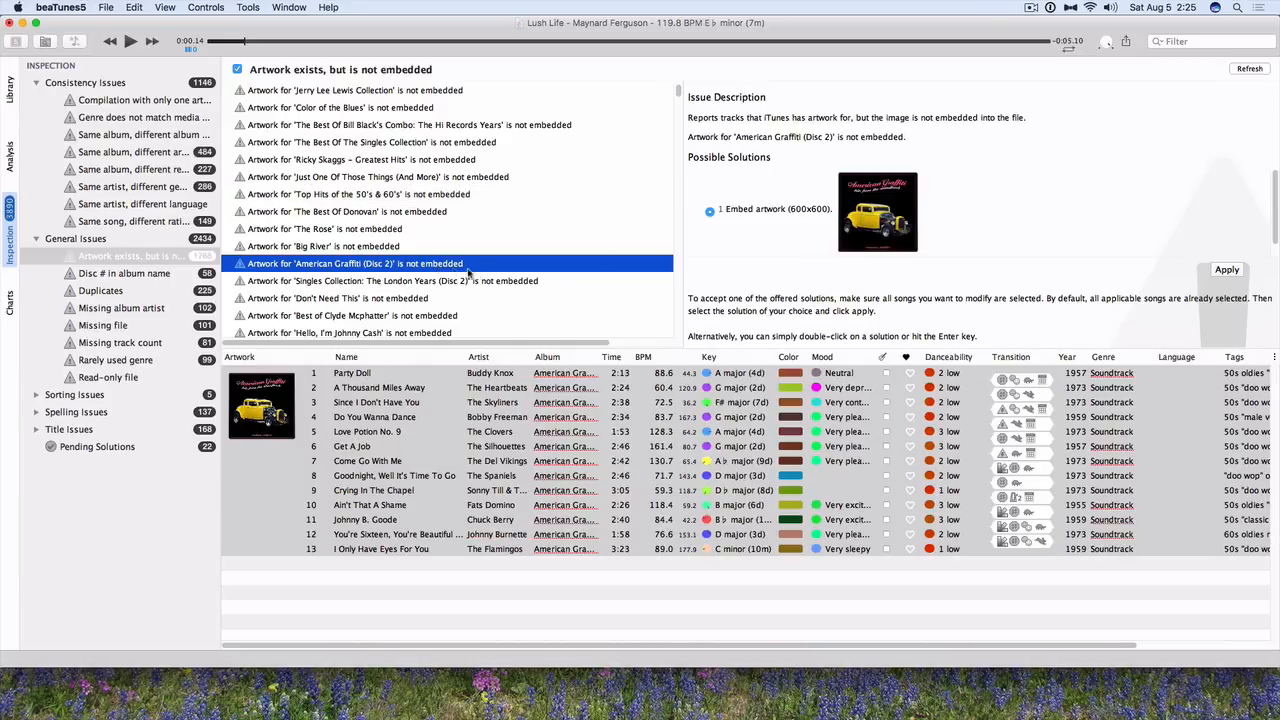
scroll(455, 265, "down", 3)
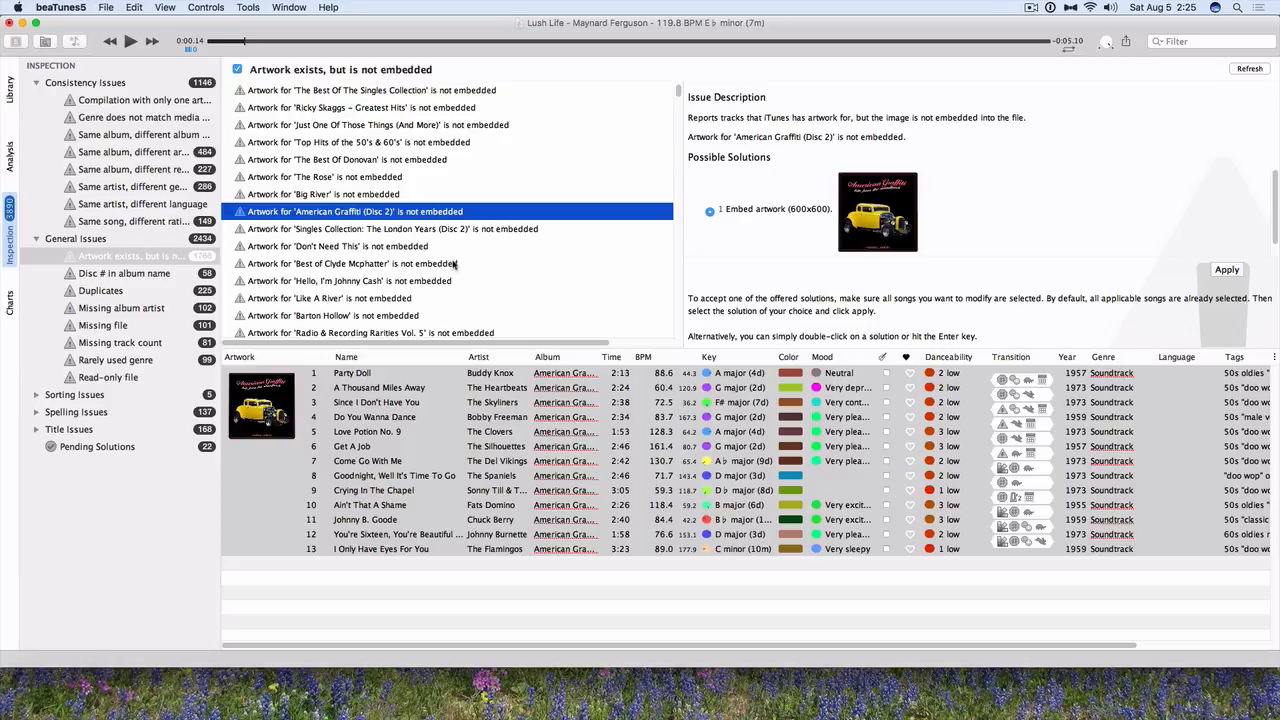
scroll(455, 263, "down", 5)
left_click(455, 298)
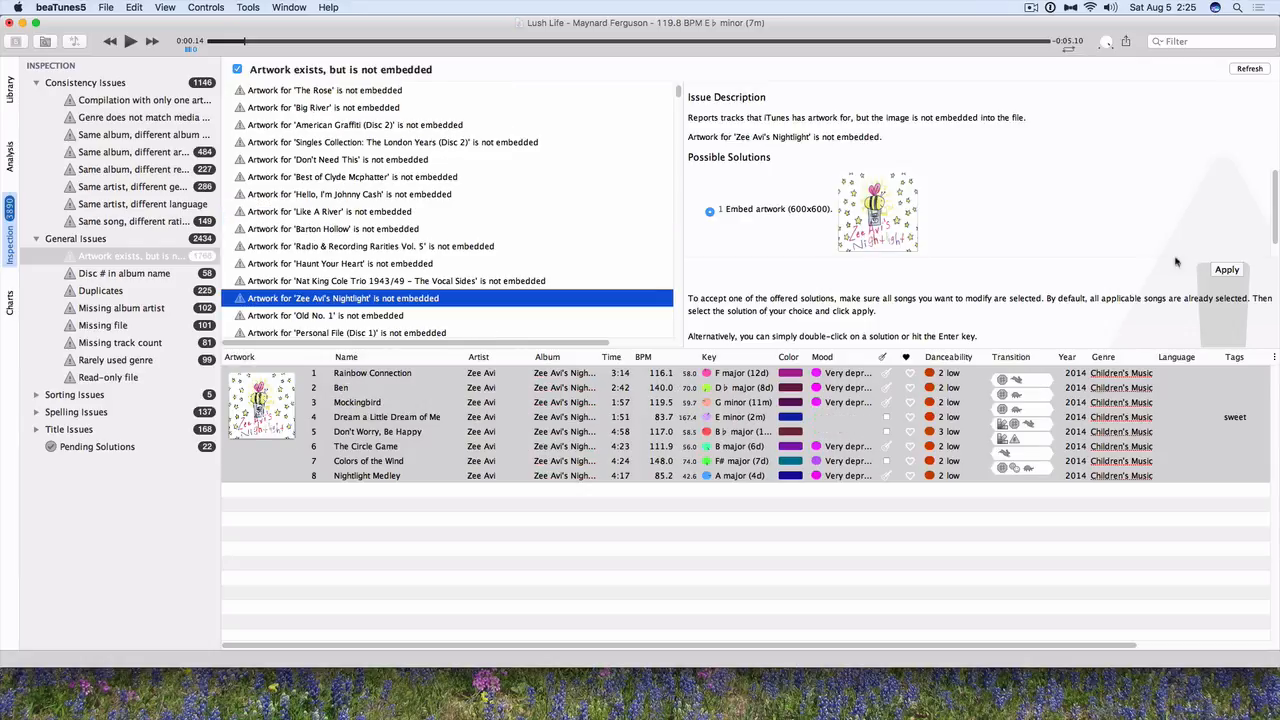
left_click(1228, 271)
Remove the disc numbers from the album names in the listed issues, starting with '40 Greatest Hits [Disc 2]', and reflect them in the disc number field.
left_click(146, 276)
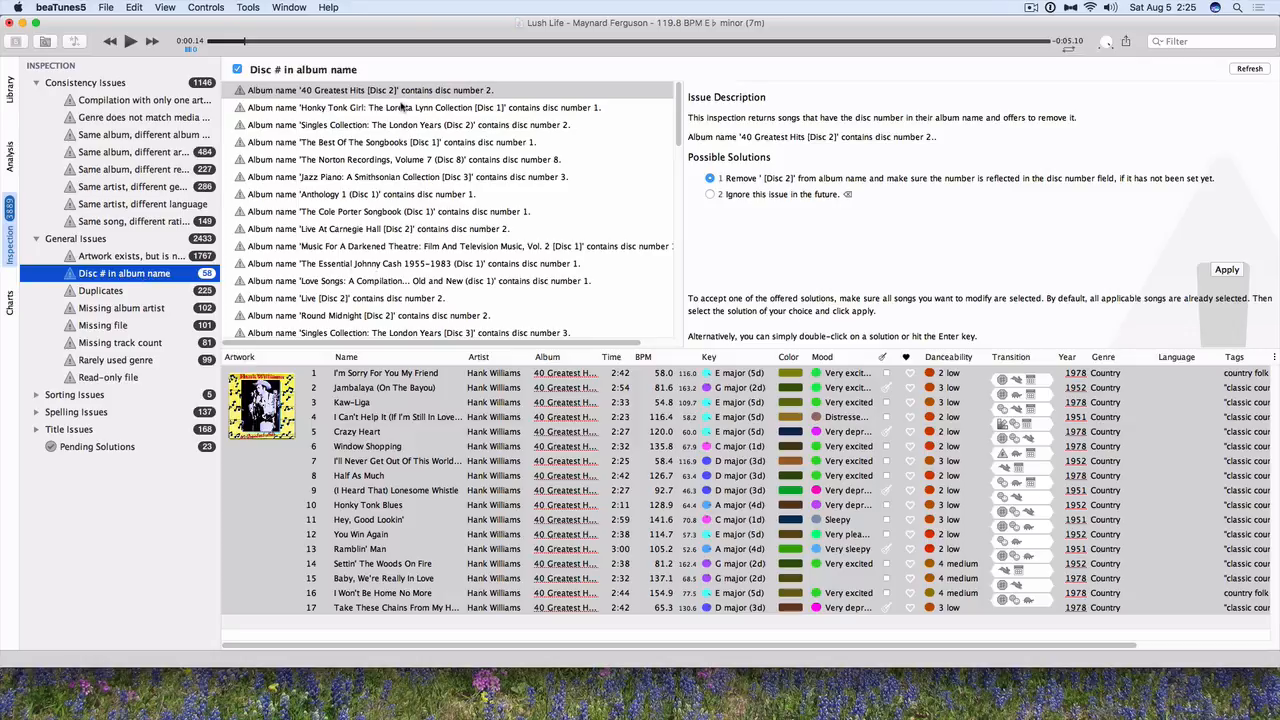
left_click(1227, 271)
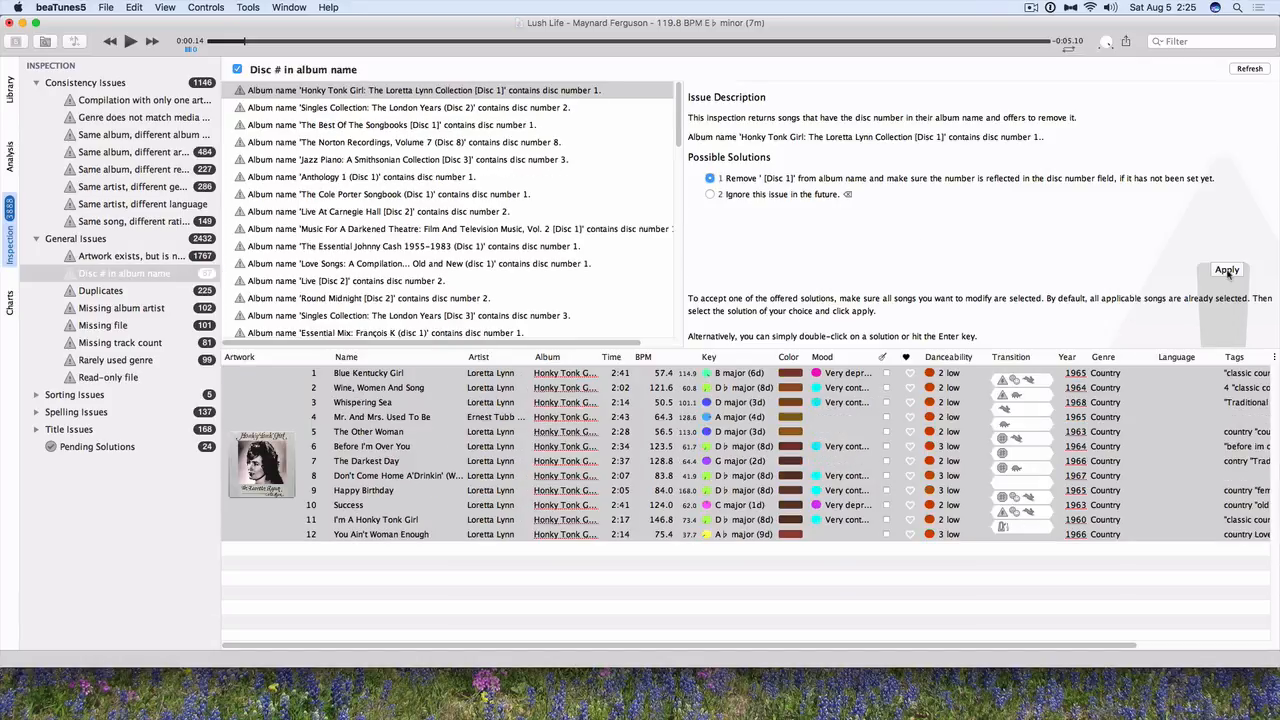
left_click(1227, 271)
left_click(1227, 271)
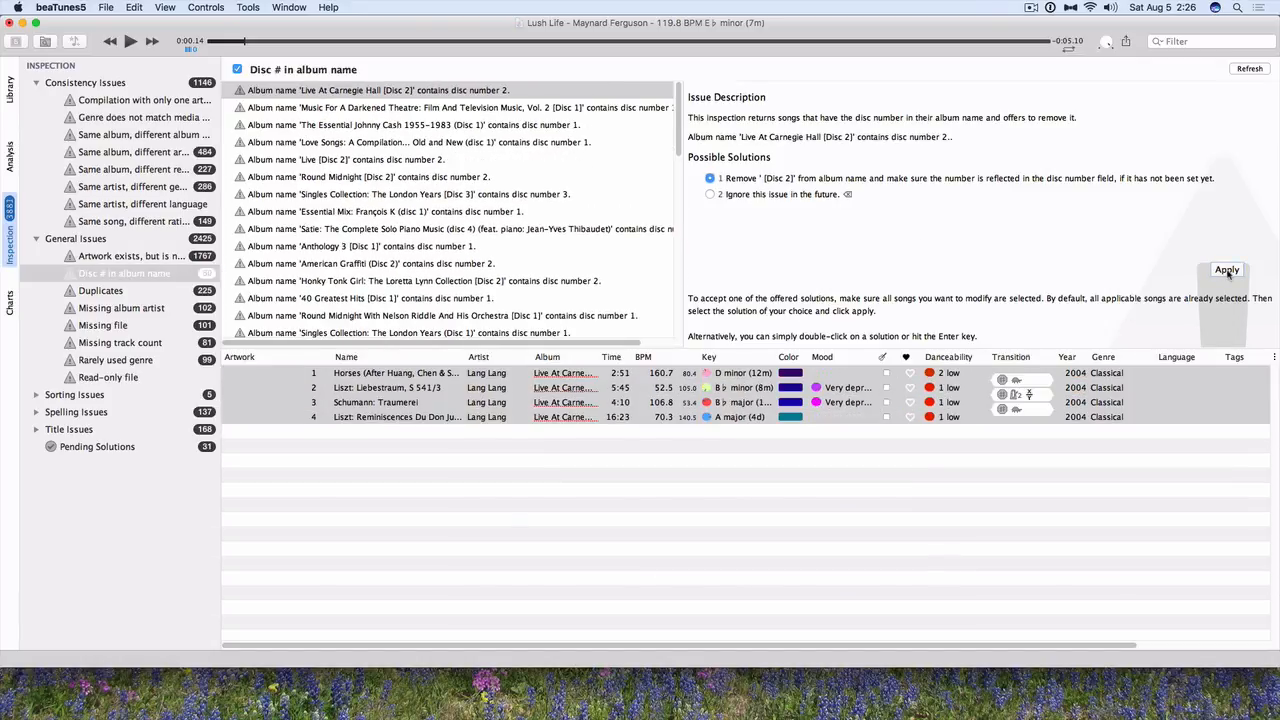
left_click(1227, 271)
left_click(1227, 271)
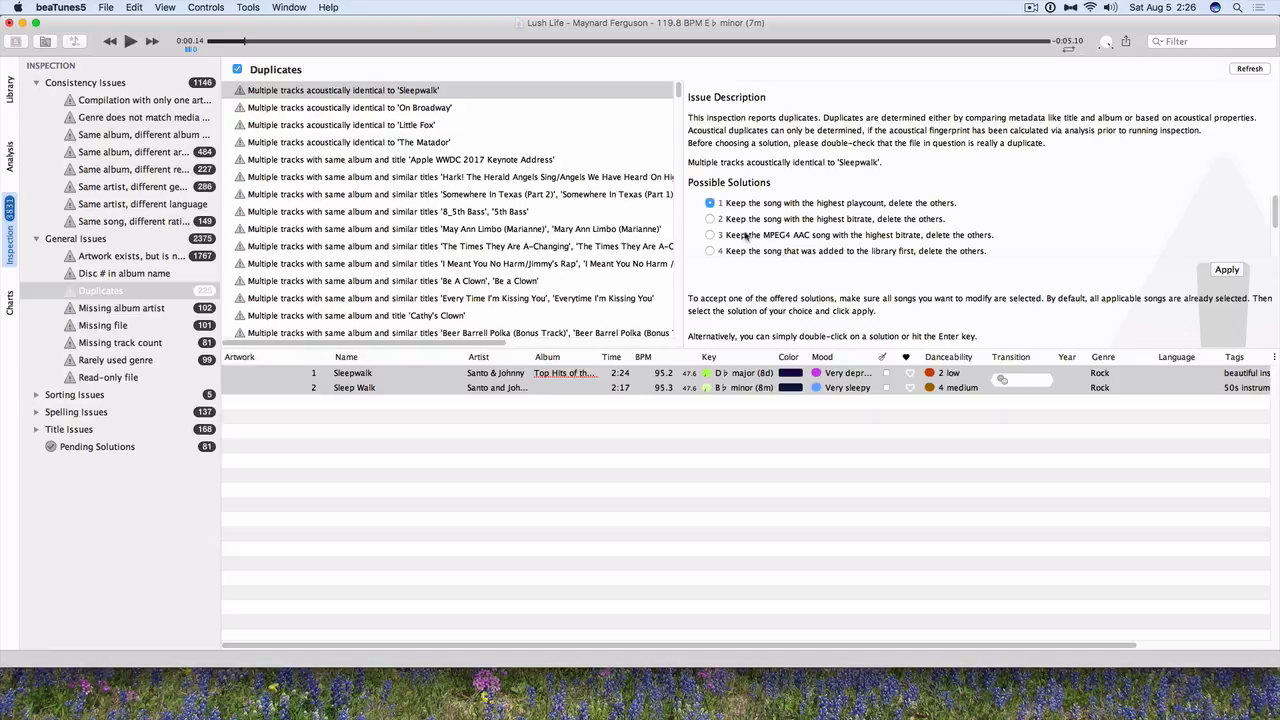
Resolve the 'Sleepwalk' duplicates by keeping the song with the highest bitrate and deleting the others.
left_click(710, 219)
key("Return")
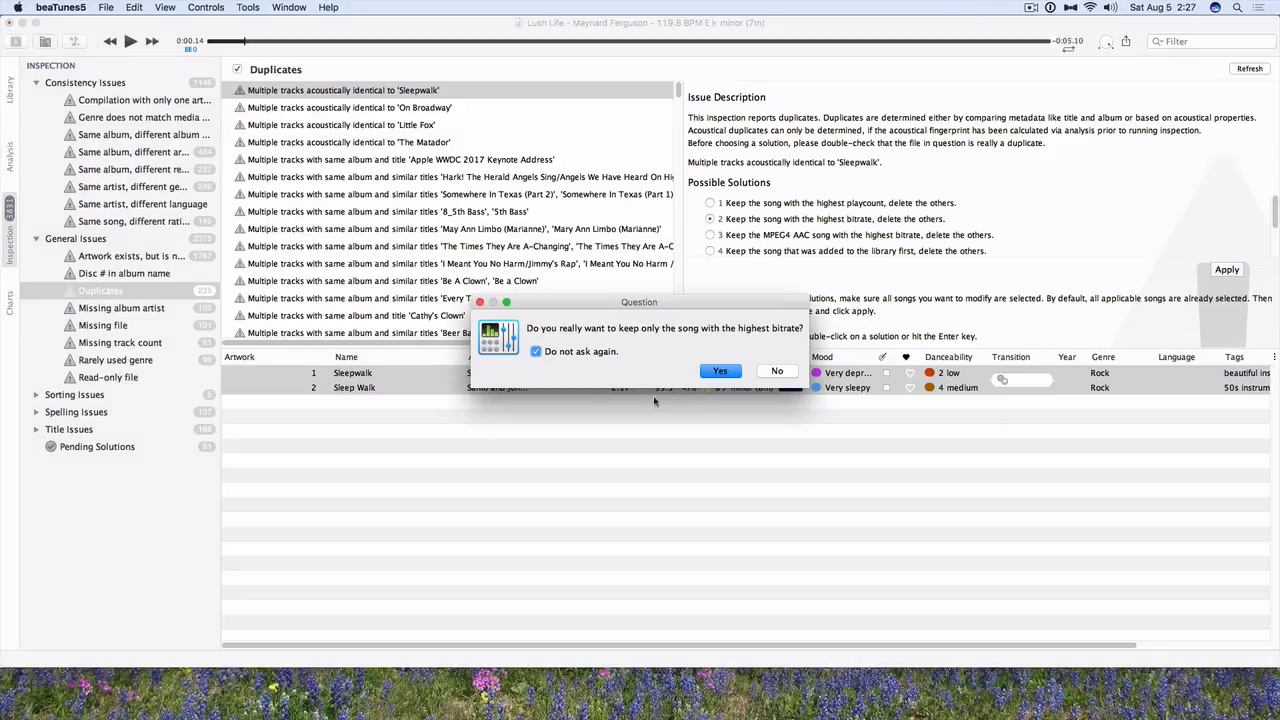
left_click(731, 374)
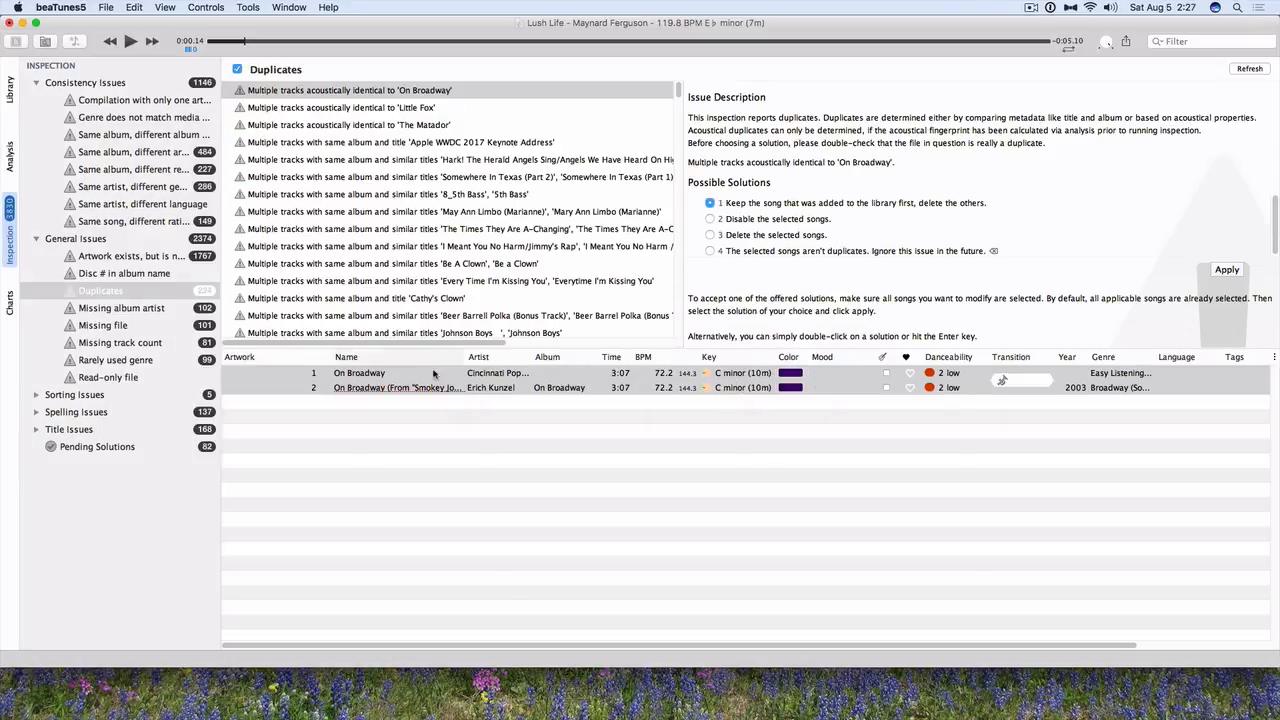
Play the two acoustically identical 'On Broadway' tracks to compare them, and pause playback.
double_click(361, 373)
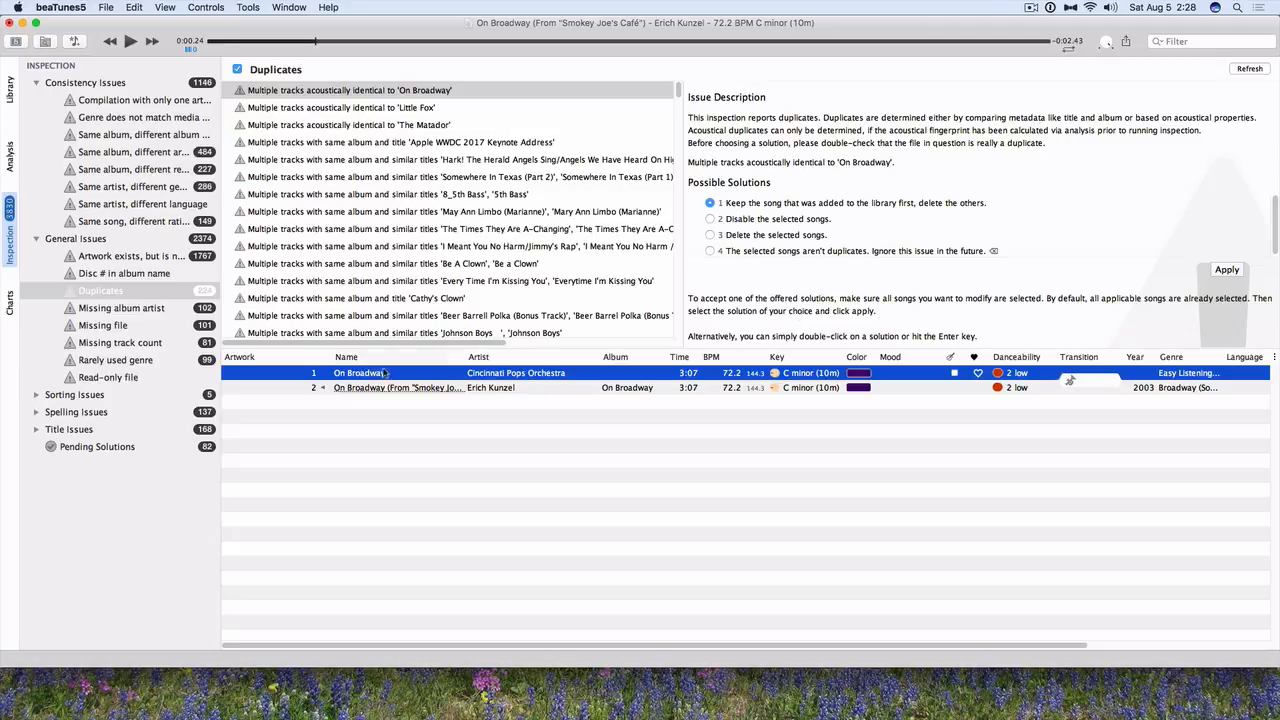
double_click(348, 376)
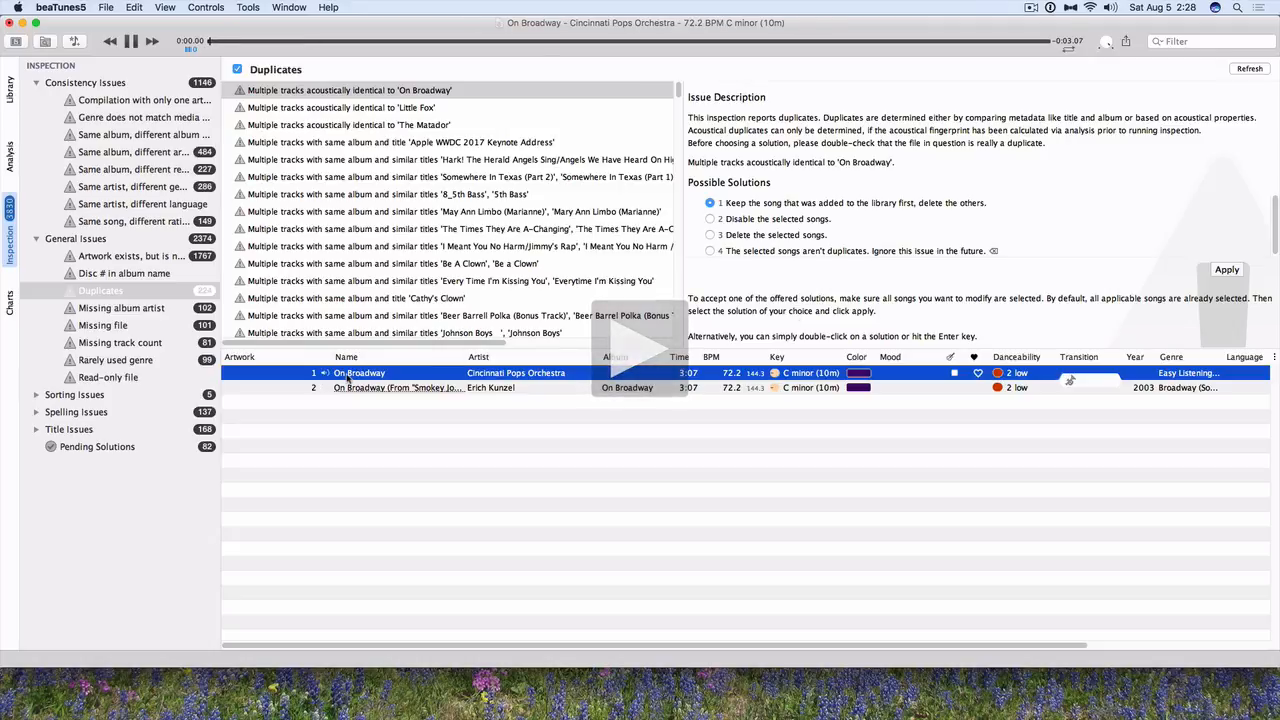
left_click(130, 41)
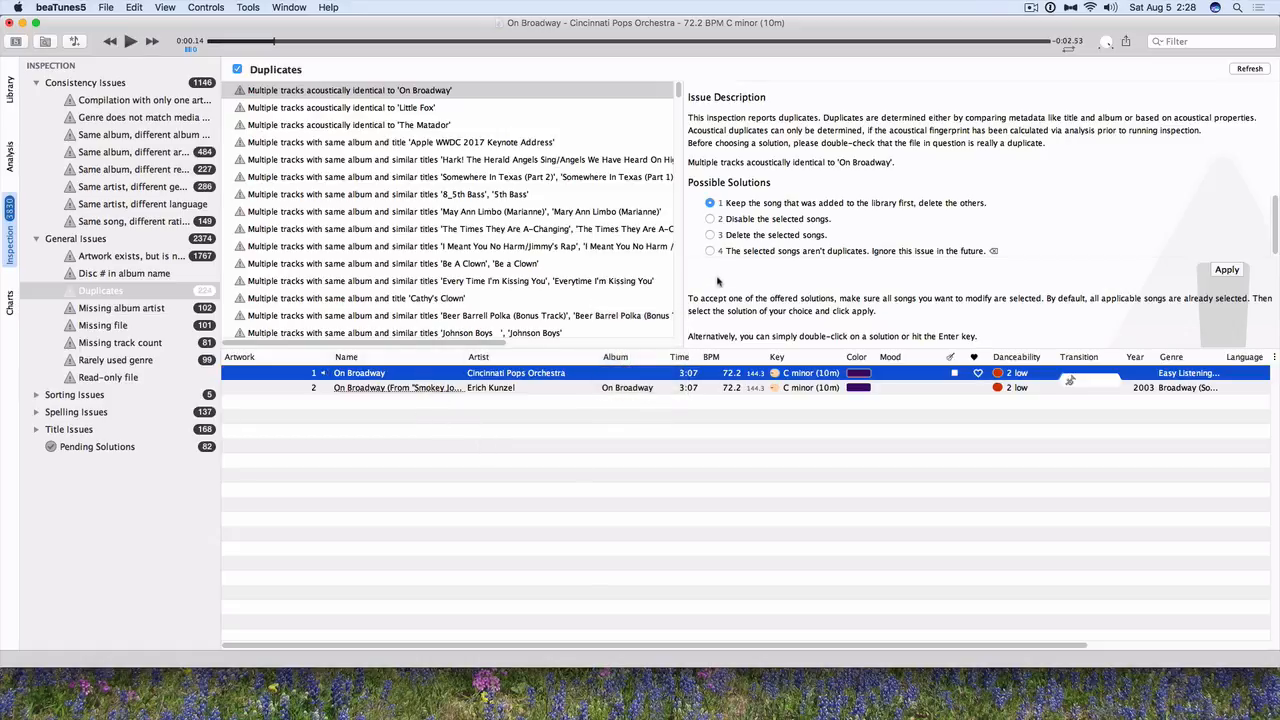
Delete the Cincinnati Pops Orchestra copy of 'On Broadway' and keep only the highest-bitrate song for the 'Little Fox' duplicates.
left_click(710, 235)
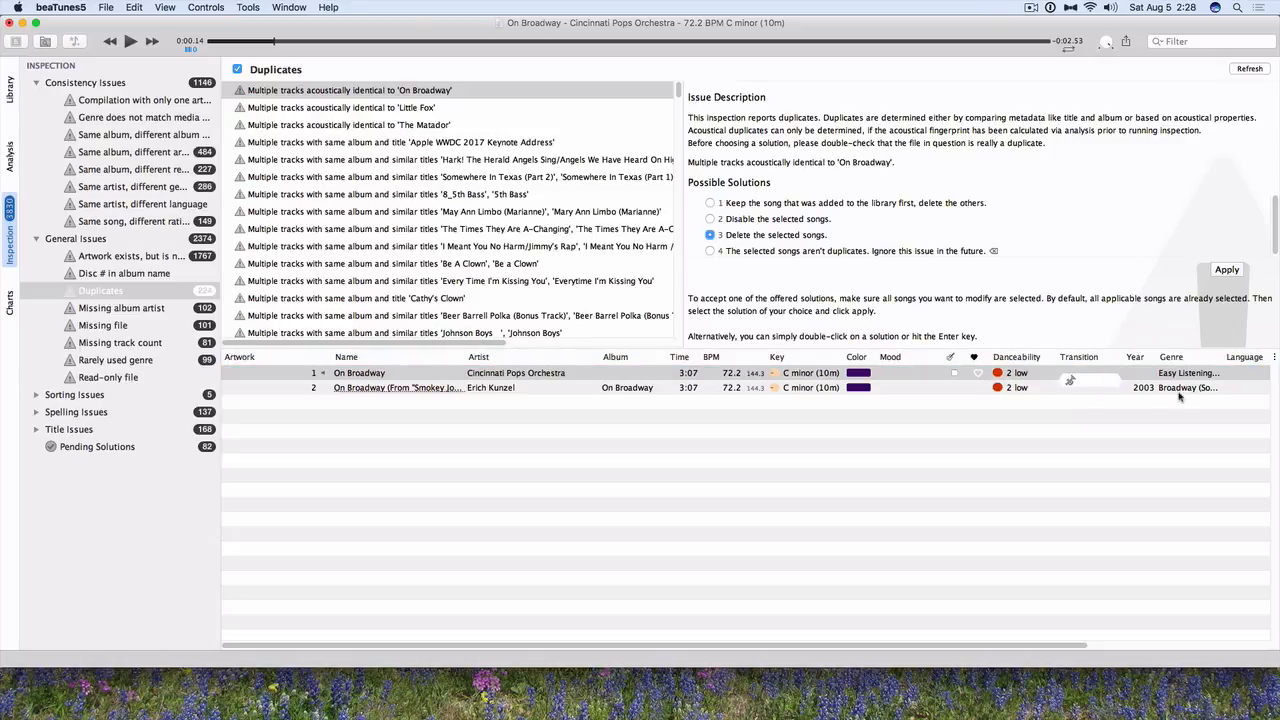
left_click(1227, 280)
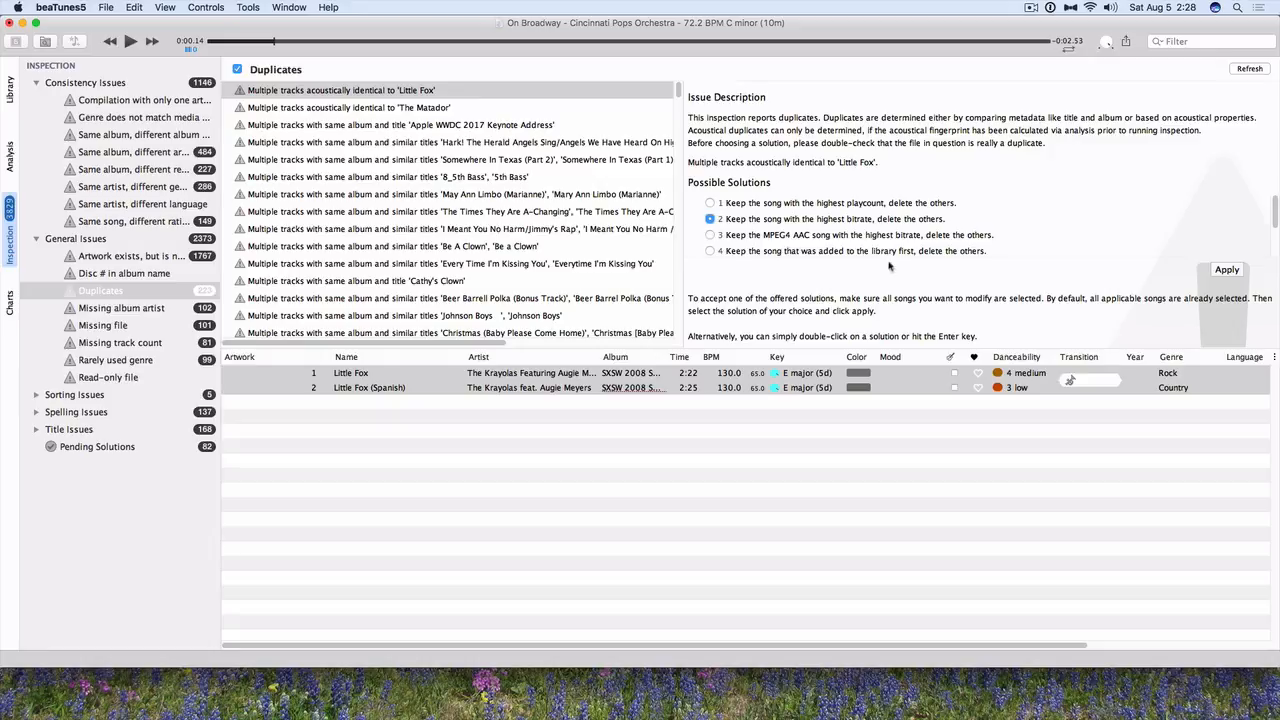
left_click(1224, 274)
Set the missing album artist of the album '10' to the artist most songs are in, 'Asleep At The Wheel'.
left_click(125, 309)
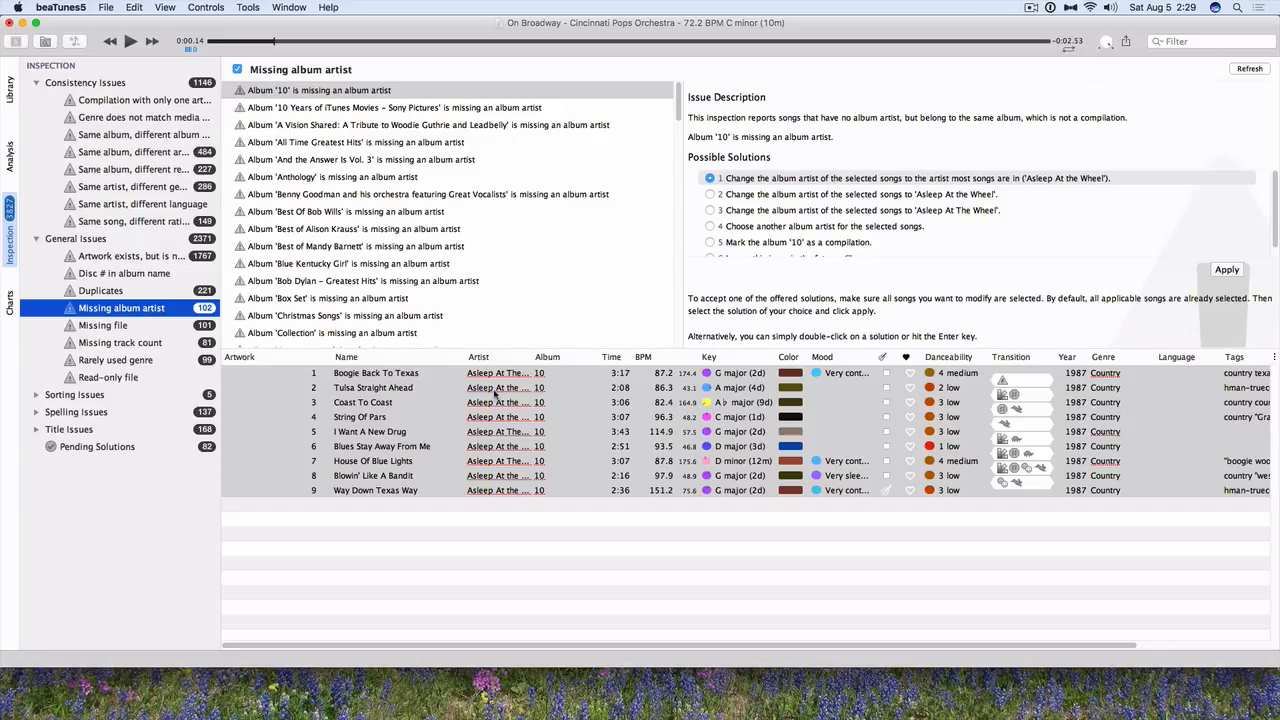
left_click(1228, 270)
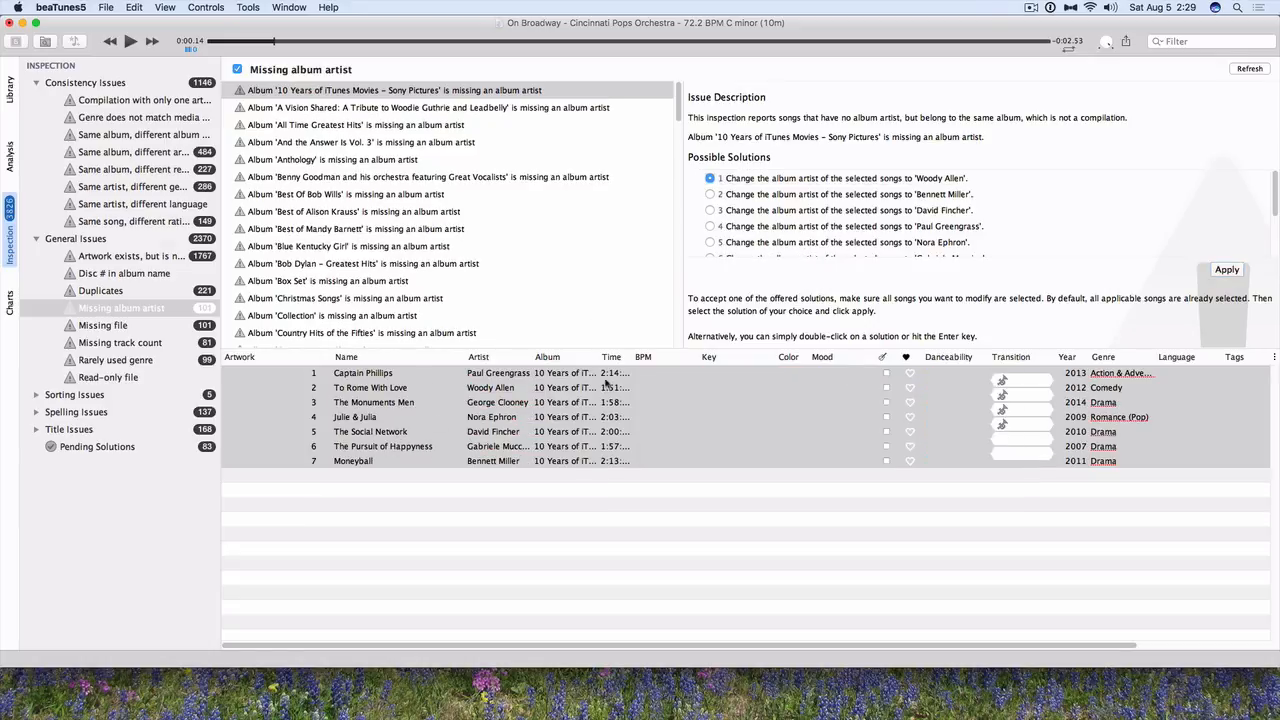
Review the general issues about missing files and missing track counts.
left_click(145, 330)
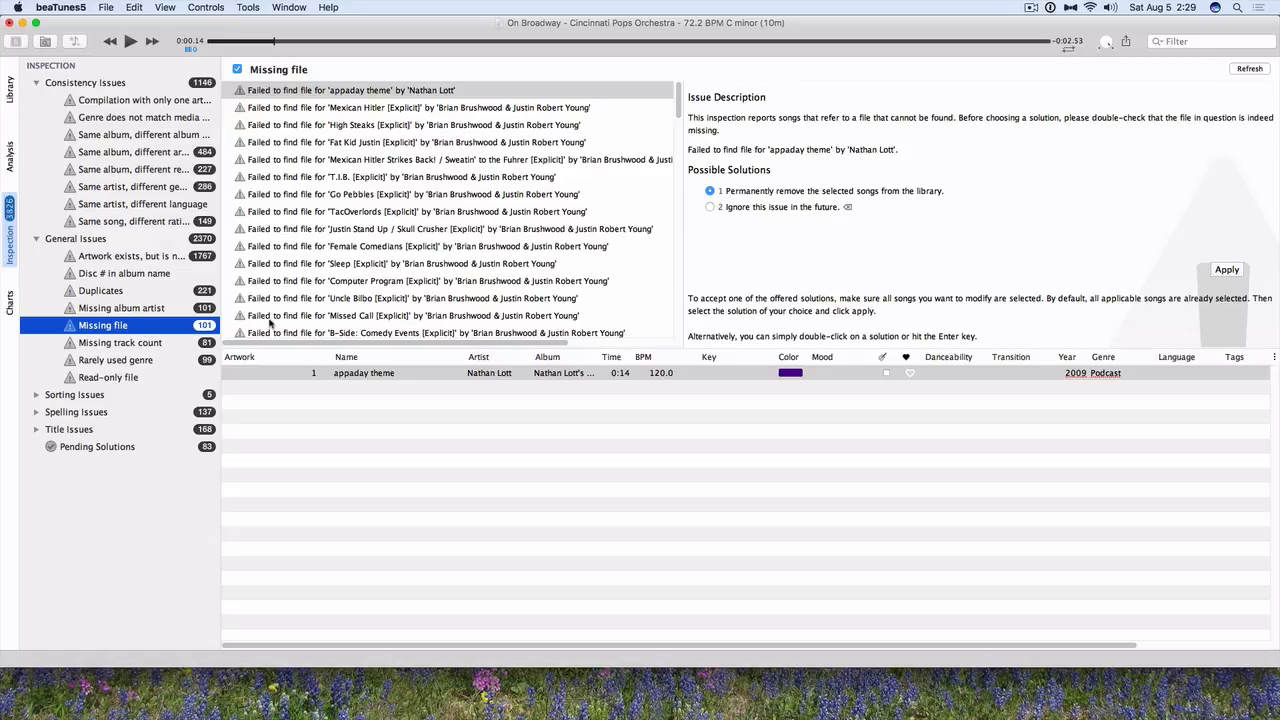
scroll(360, 310, "down", 3)
scroll(457, 300, "up", 3)
left_click(103, 345)
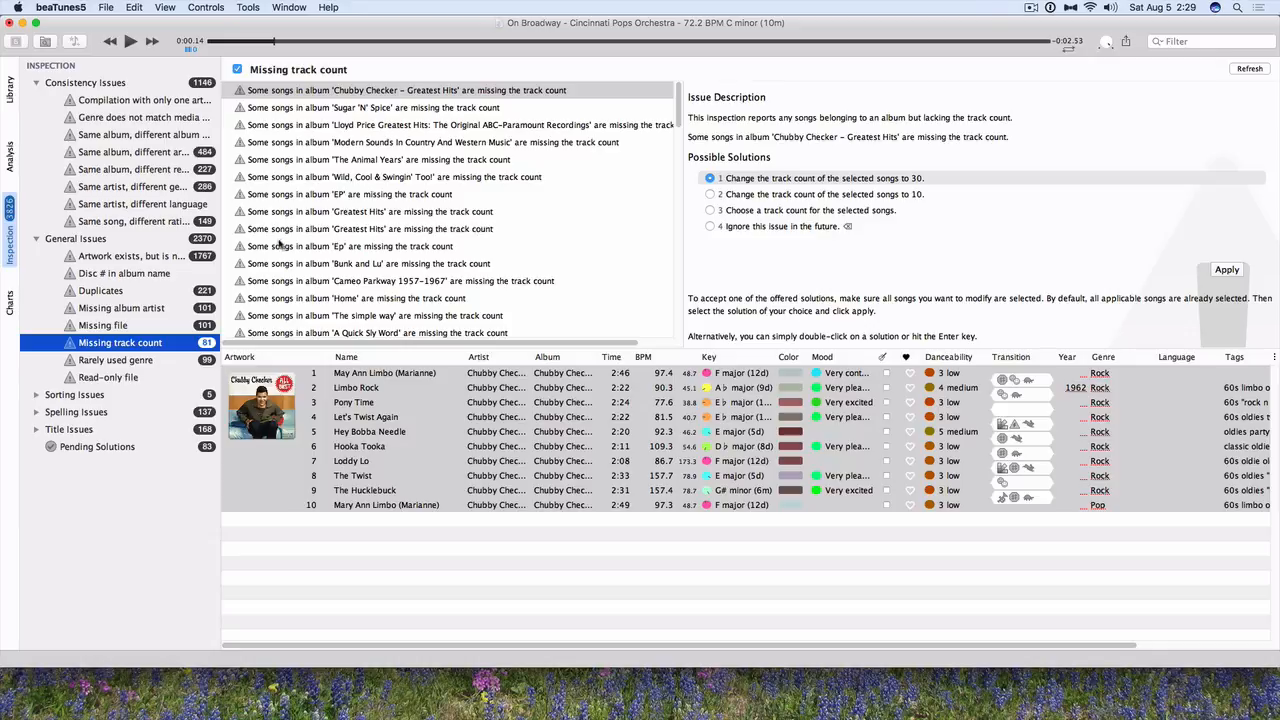
Review the rarely used genre issues, checking the songs tagged 'reflect', 'ohyeah', 'electric_guitars' and 'classicrock'.
left_click(143, 362)
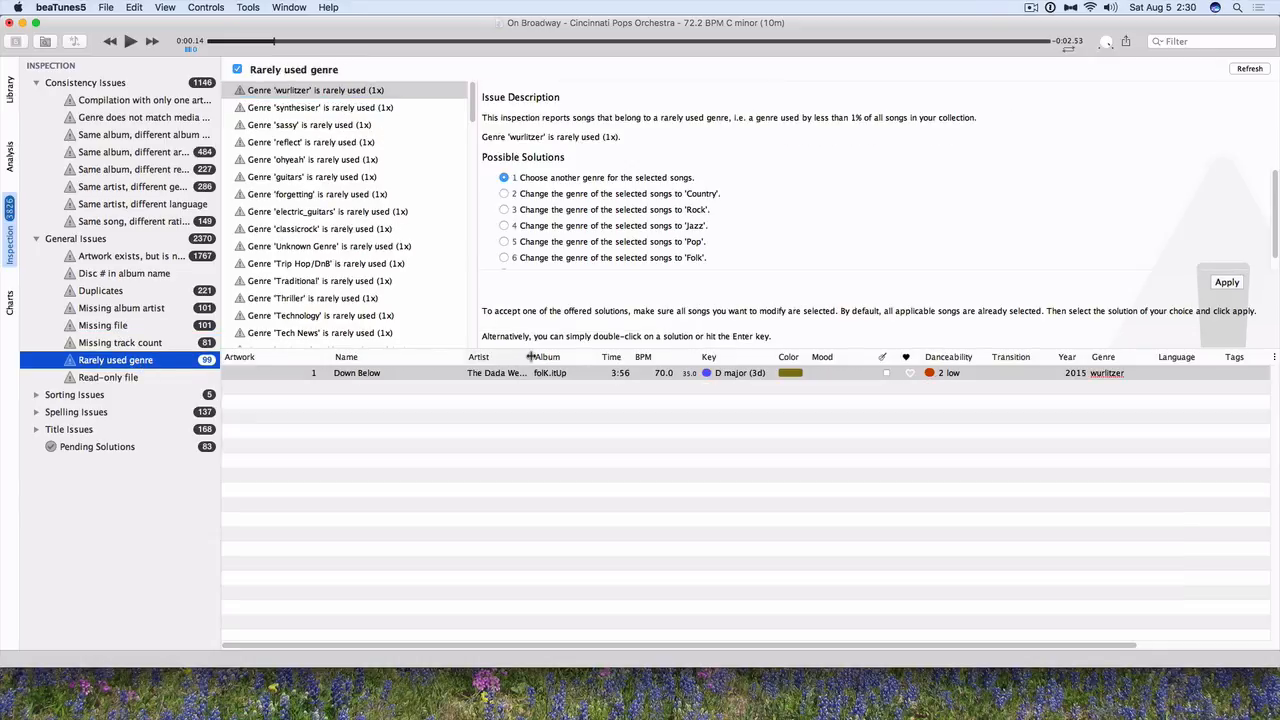
mouse_move(535, 357)
left_mouse_down()
mouse_move(553, 359)
mouse_move(532, 357)
left_mouse_up()
left_click(296, 142)
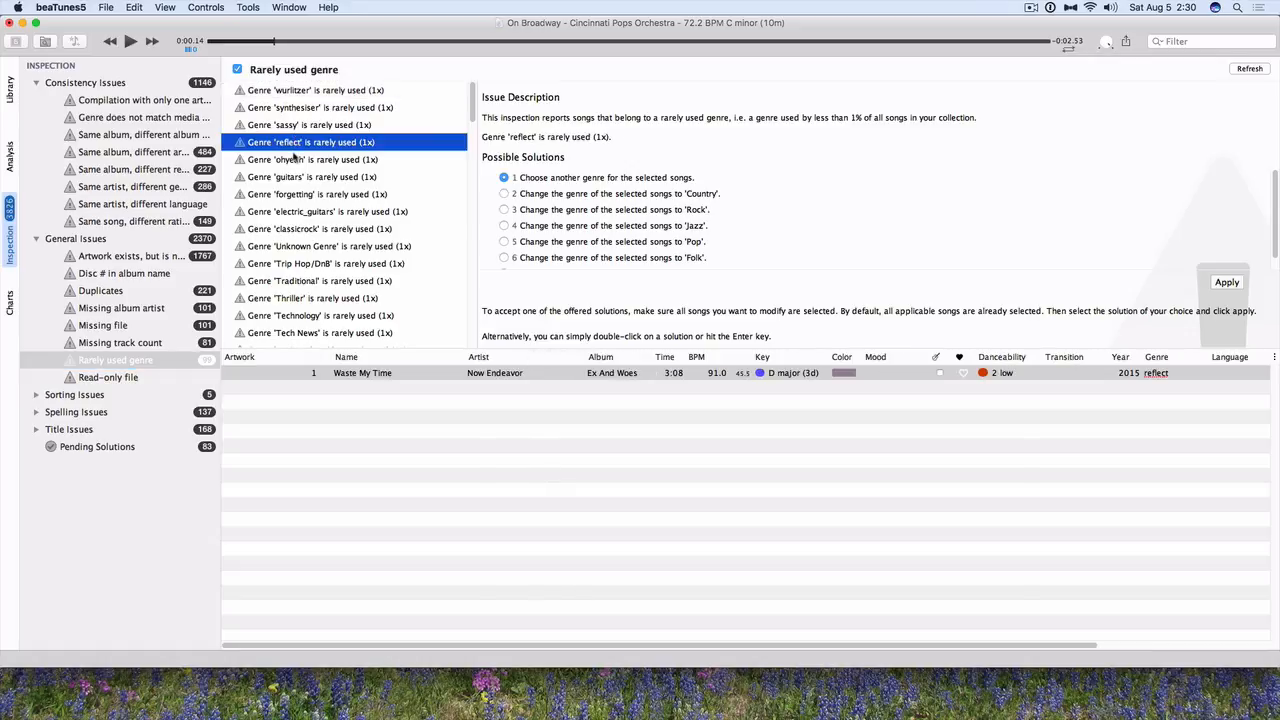
left_click(296, 159)
left_click(314, 211)
left_click(320, 232)
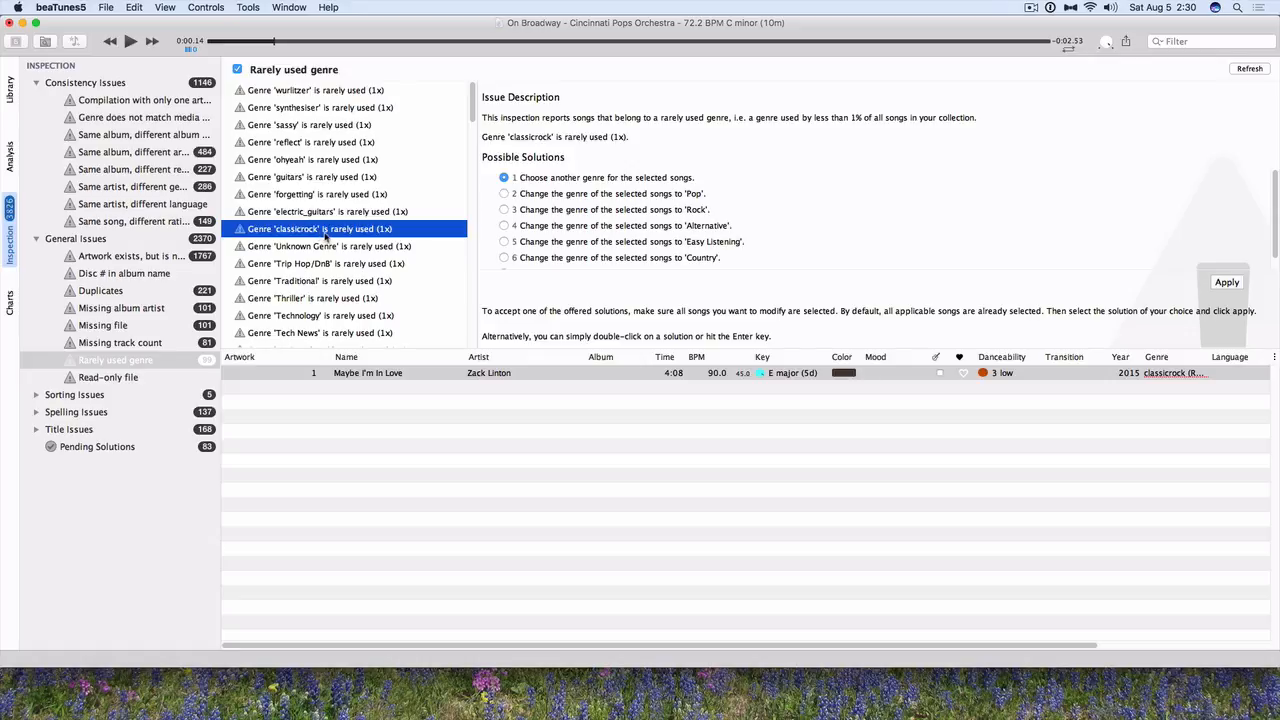
Under the sorting issues, ignore in the future that the artist 'Weavers, The' looks like a sort artist.
left_click(37, 396)
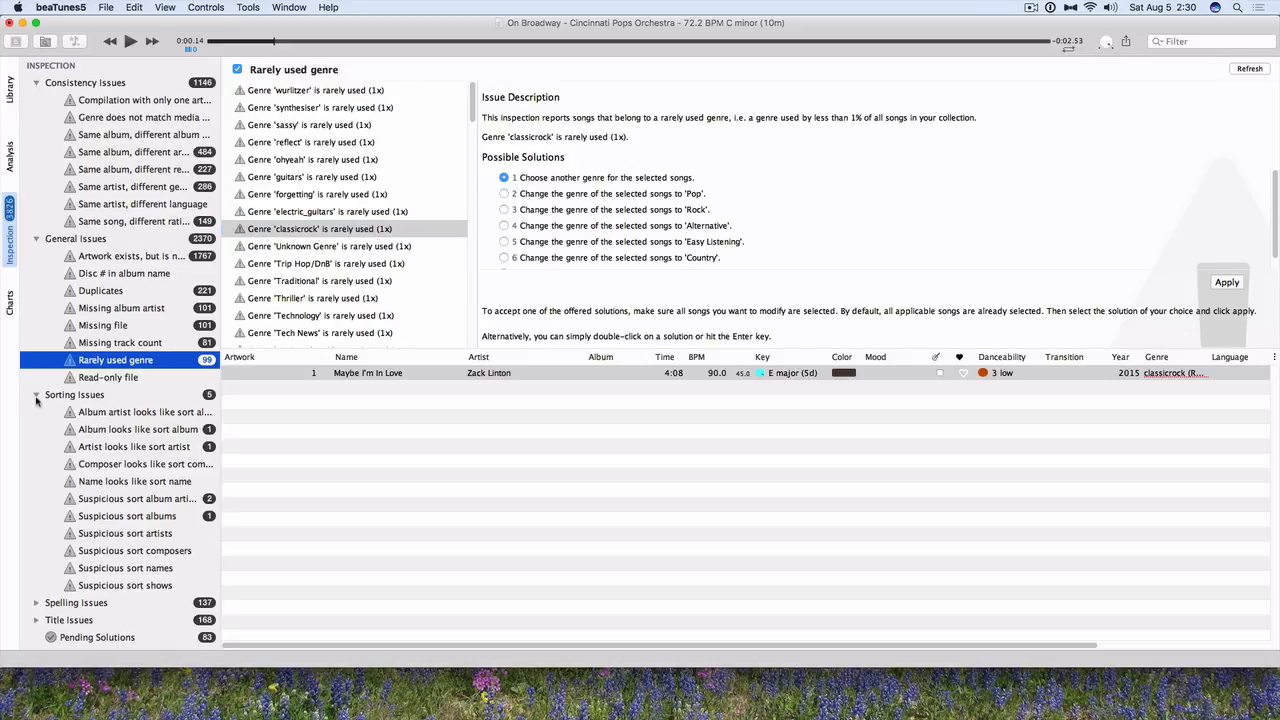
left_click(108, 444)
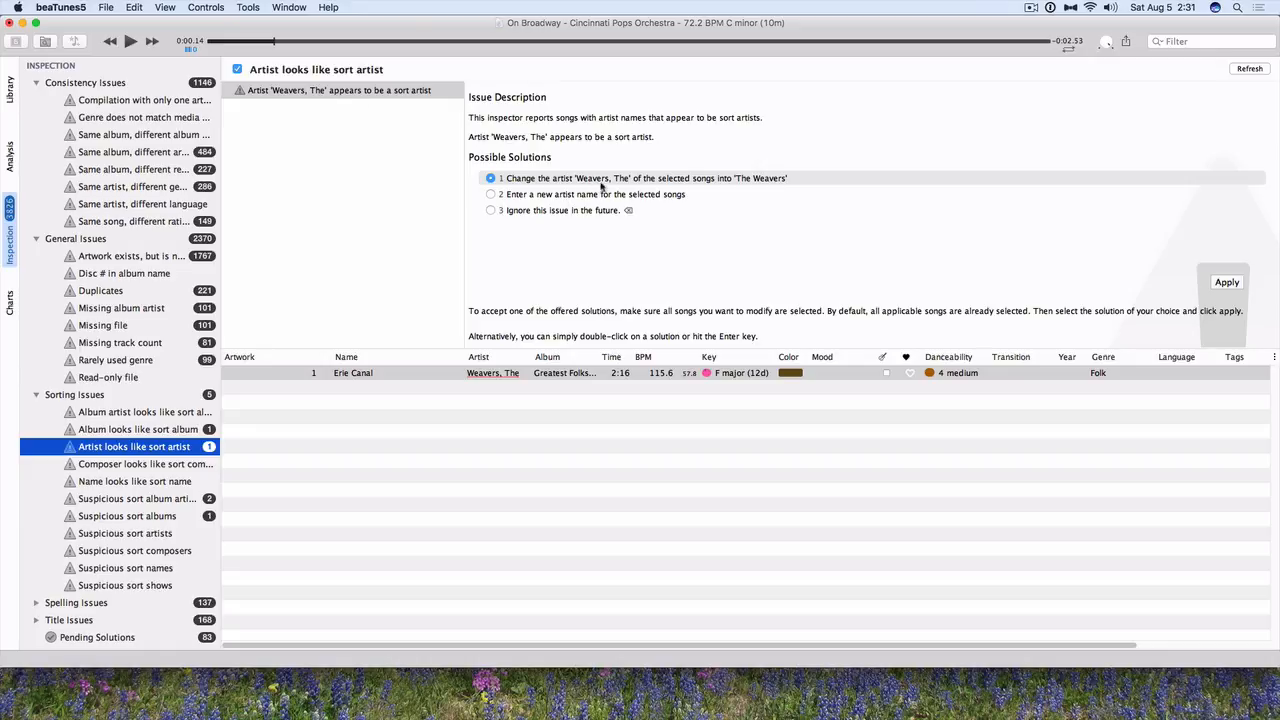
left_click(745, 193)
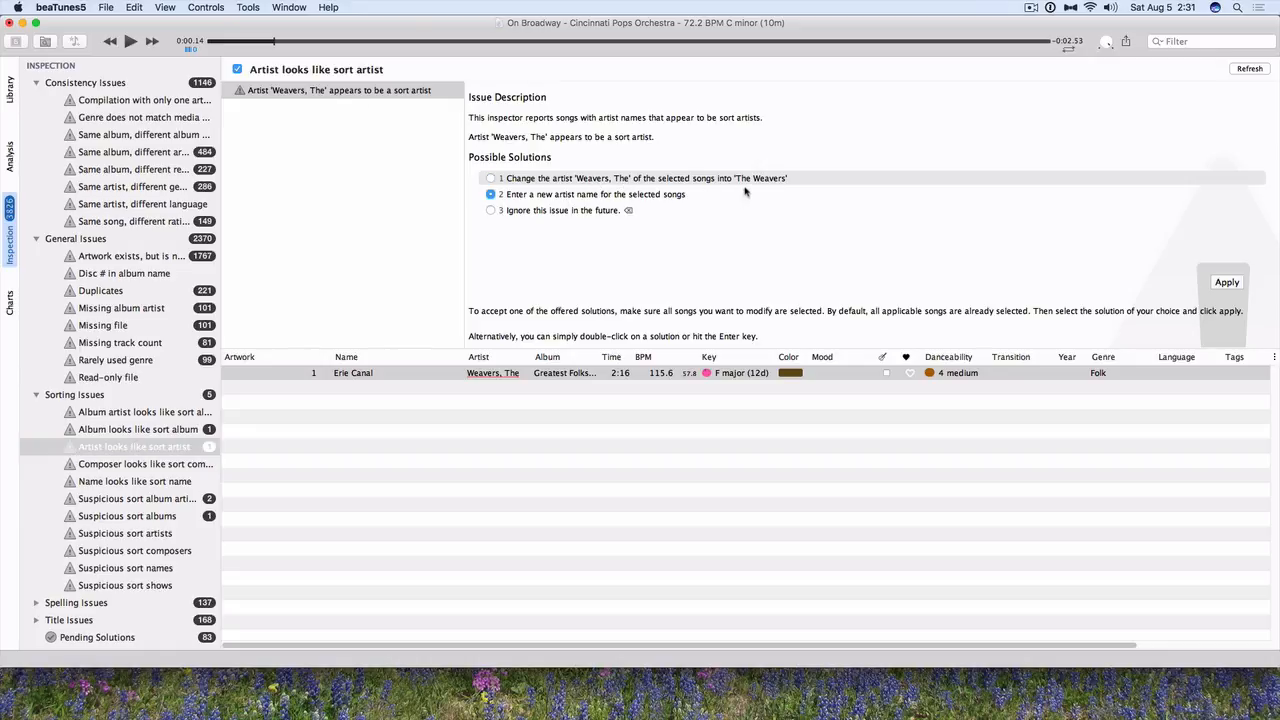
left_click(490, 180)
left_click(491, 211)
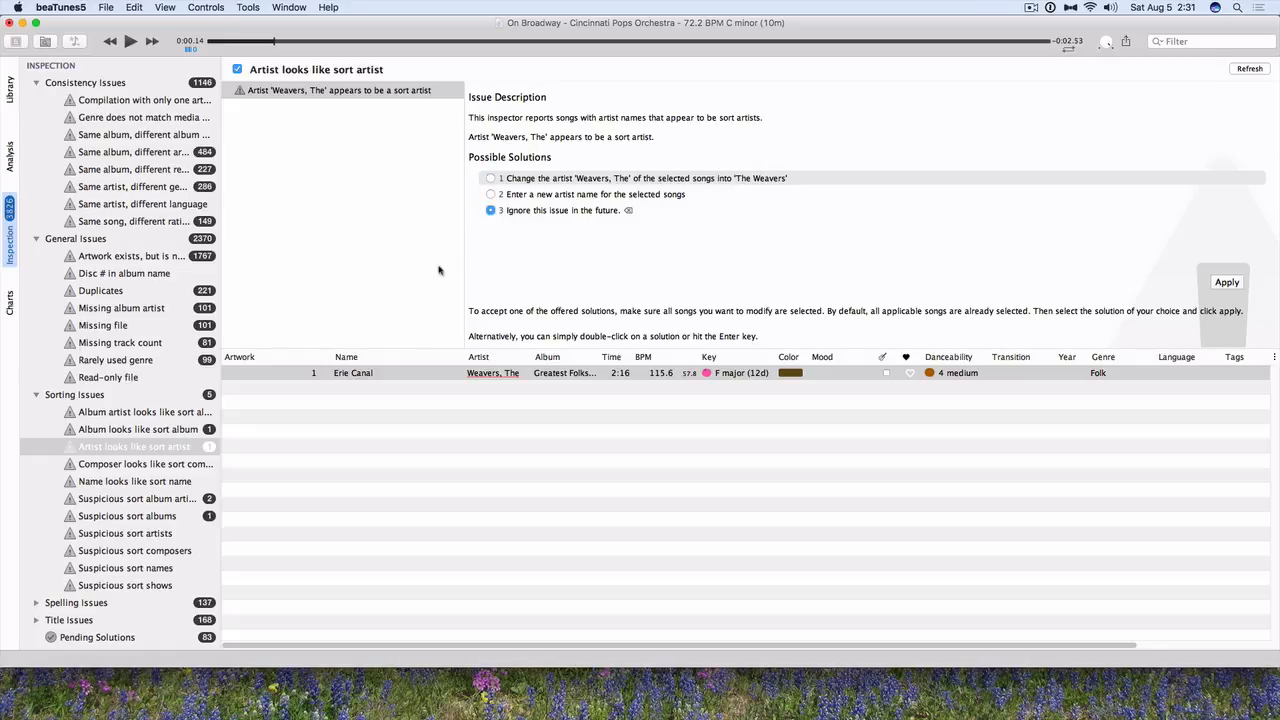
left_click(1236, 287)
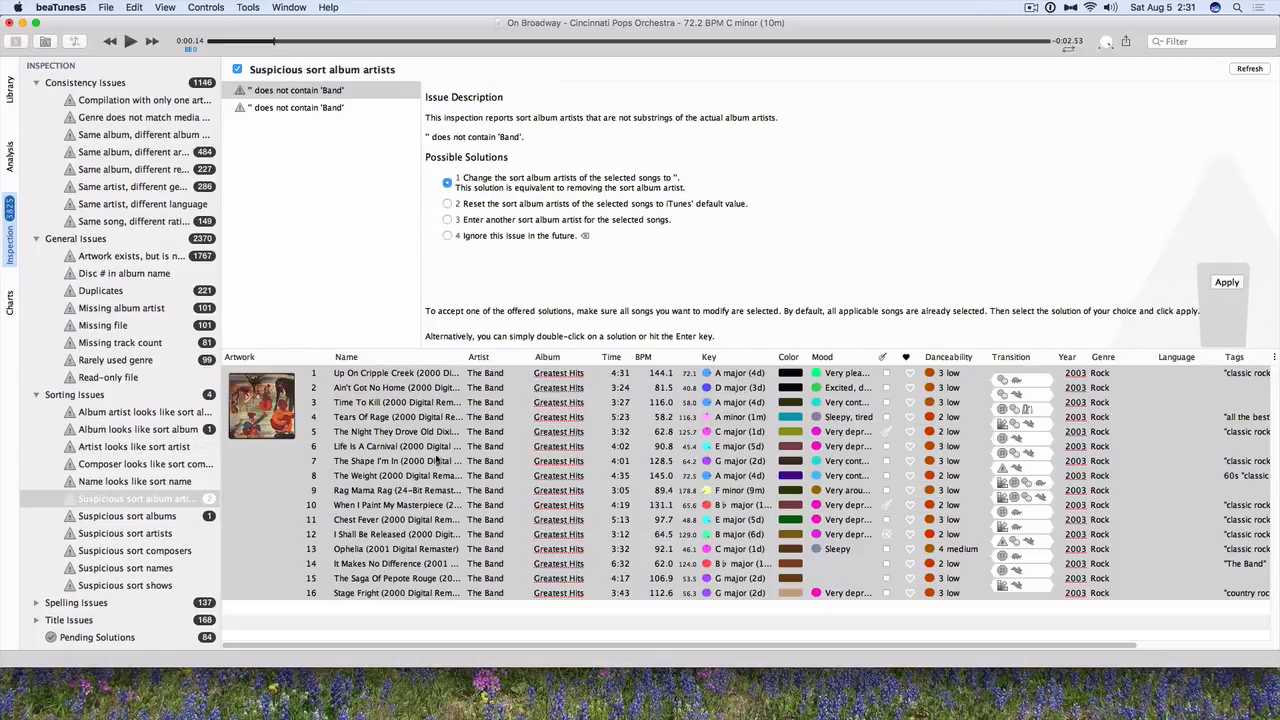
Review the suspicious sort albums issue and collapse the sorting issues.
left_click(127, 516)
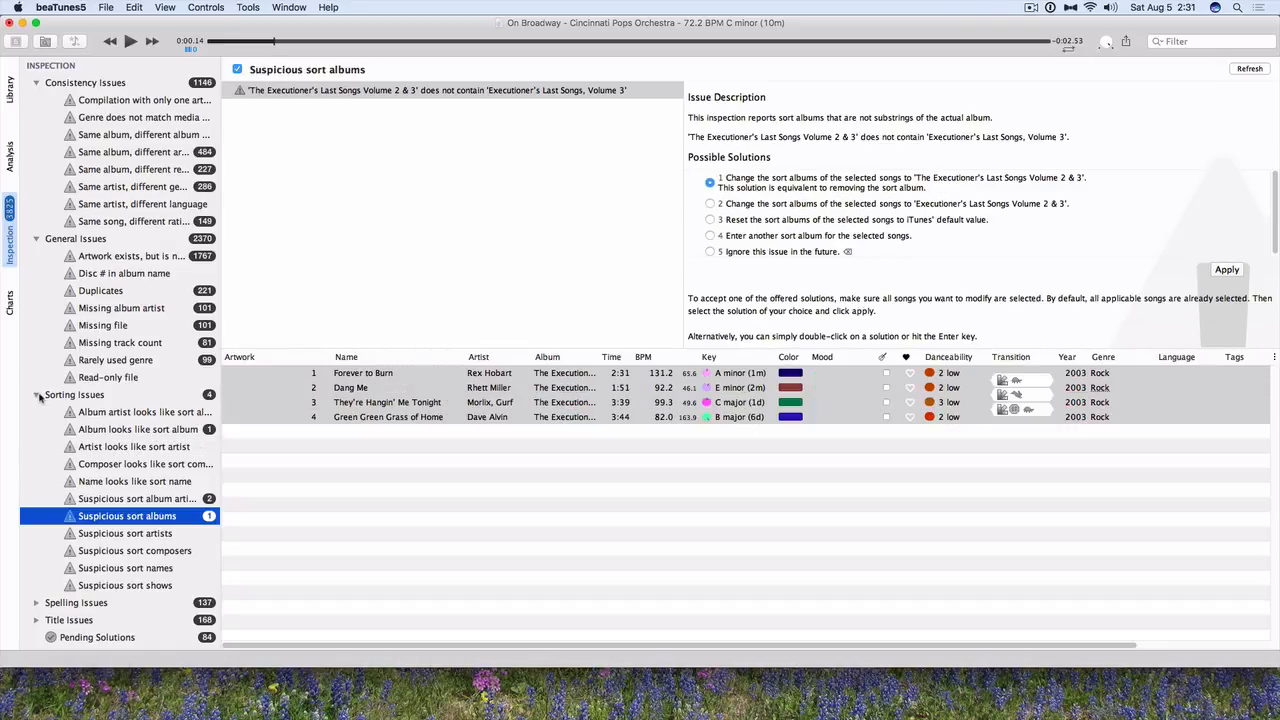
left_click(37, 395)
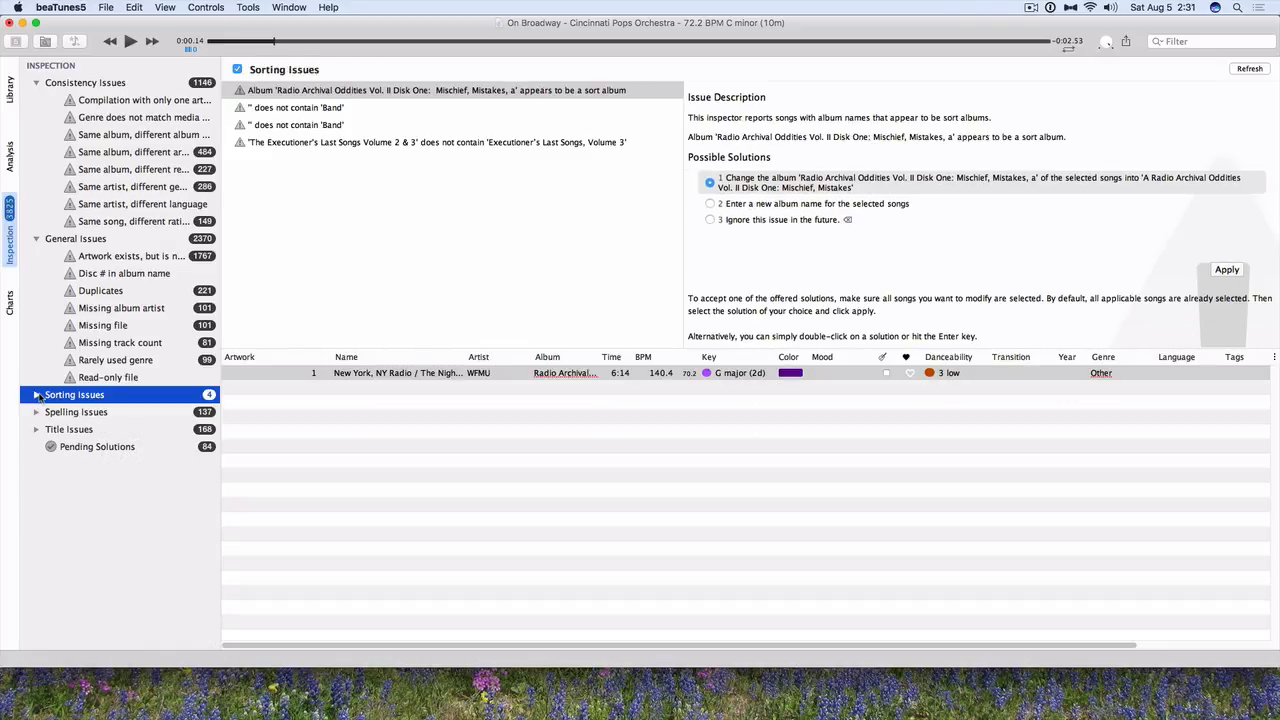
Under the misspelled album artist names, change the album artist of the Stray Cats songs to 'The Stray Cats'.
left_click(38, 412)
left_click(114, 430)
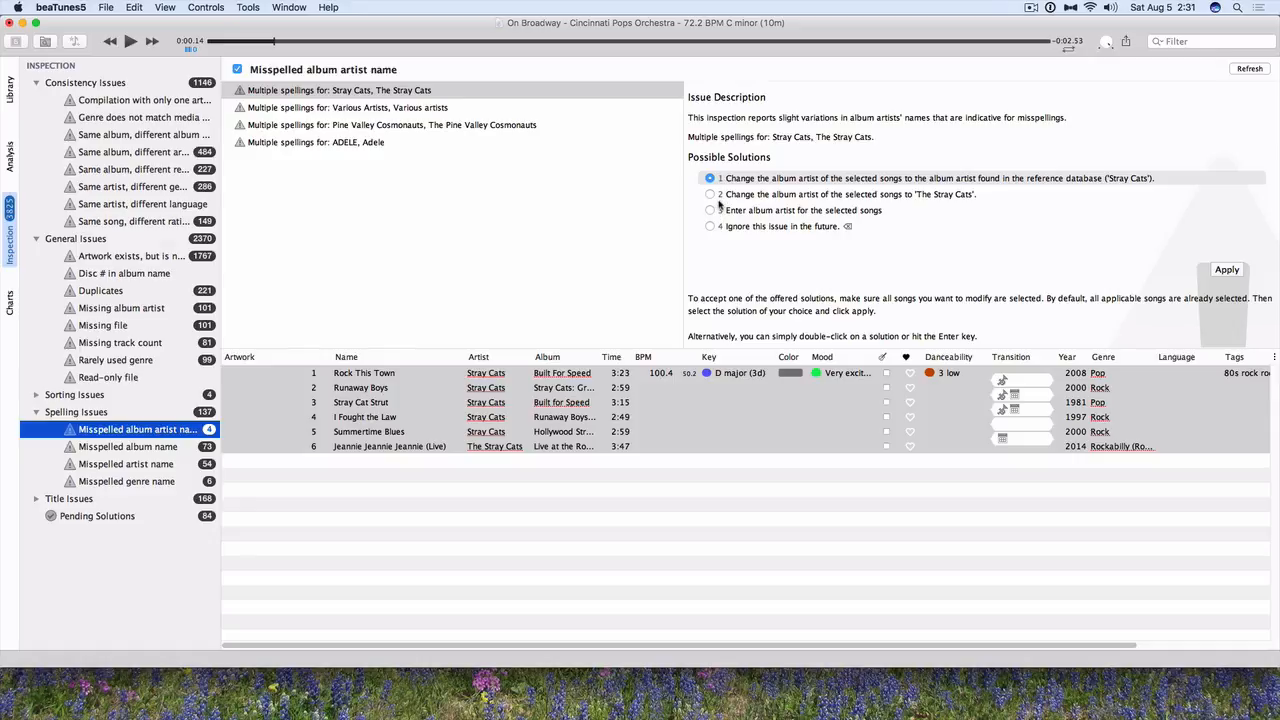
left_click(710, 194)
left_click(1212, 269)
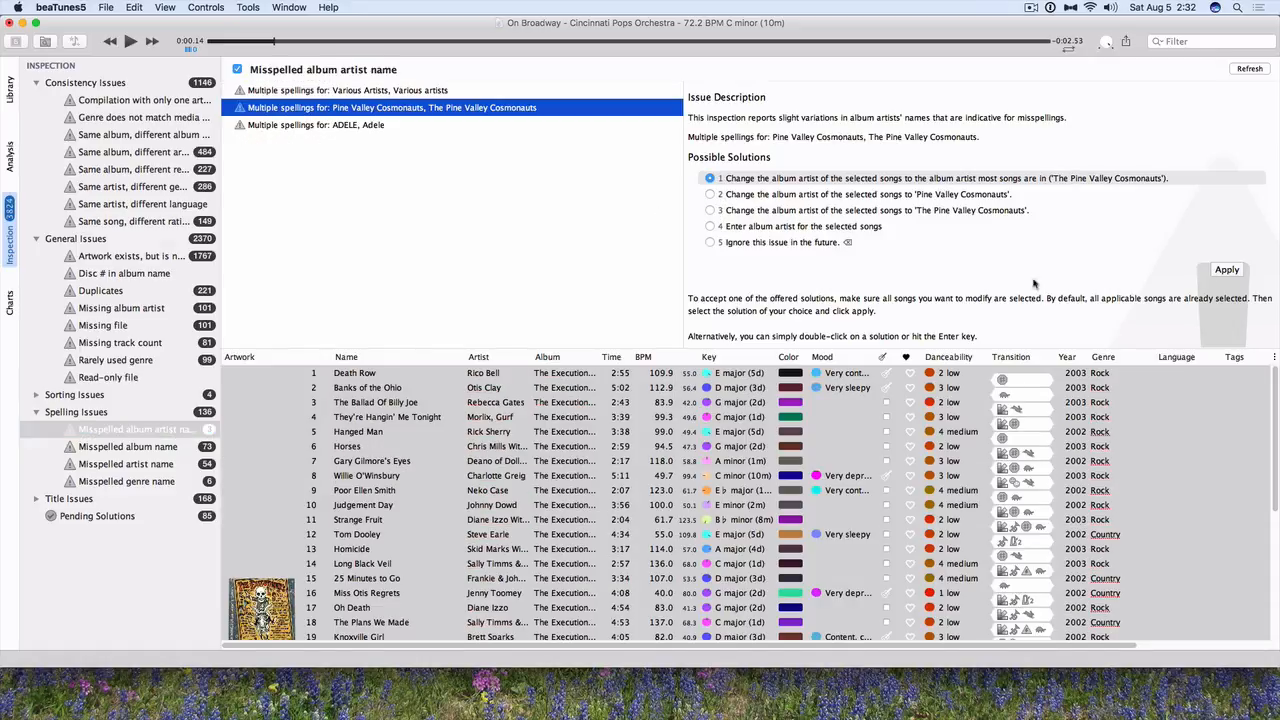
Change the misspelled album artists to 'The Pine Valley Cosmonauts', used by most songs, and to 'Adele' from the reference database.
left_click(1227, 274)
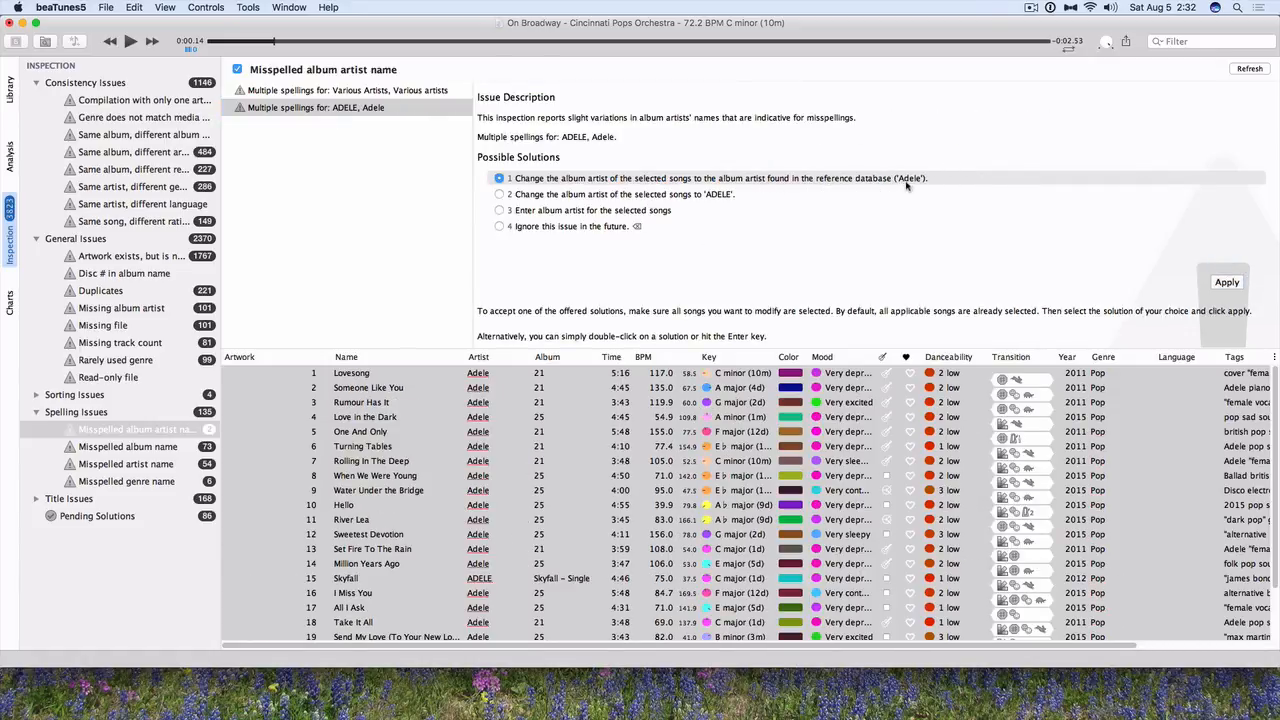
left_click(1226, 281)
Review the spelling issues for misspelled album names and misspelled artist names.
left_click(154, 450)
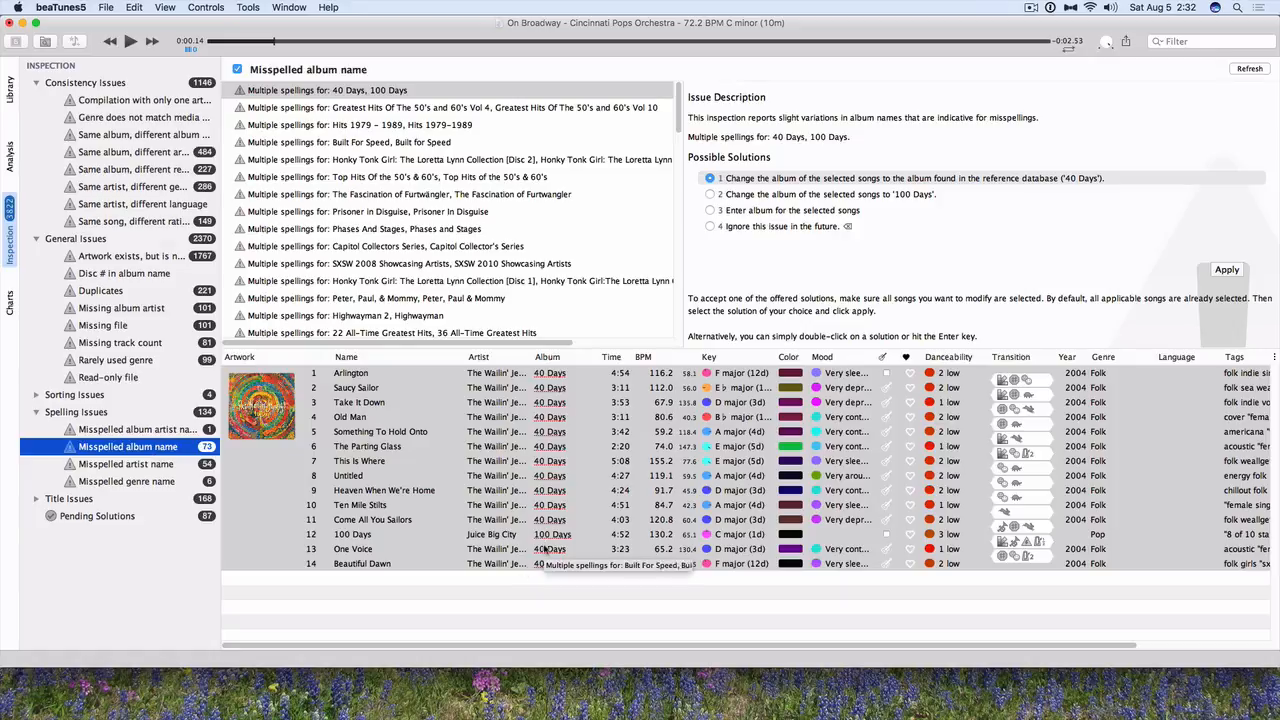
left_click(127, 465)
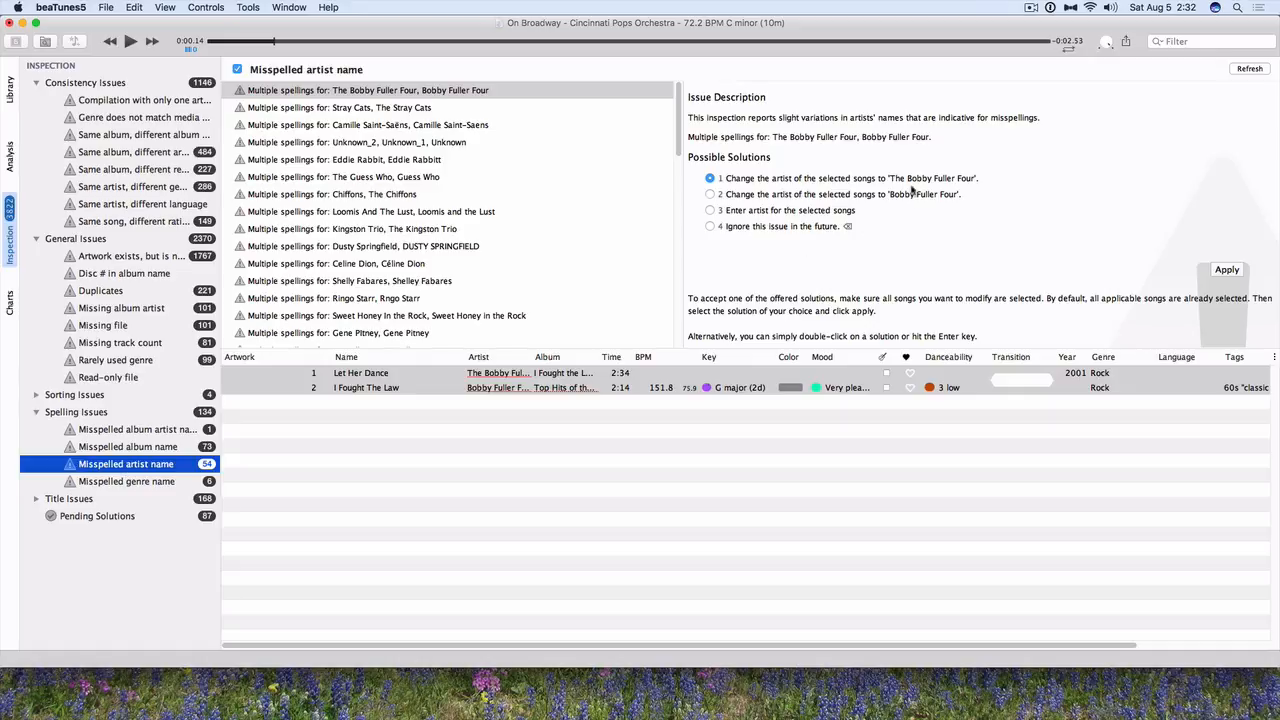
Review the misspelled genre names and commit all pending solutions.
key("Down")
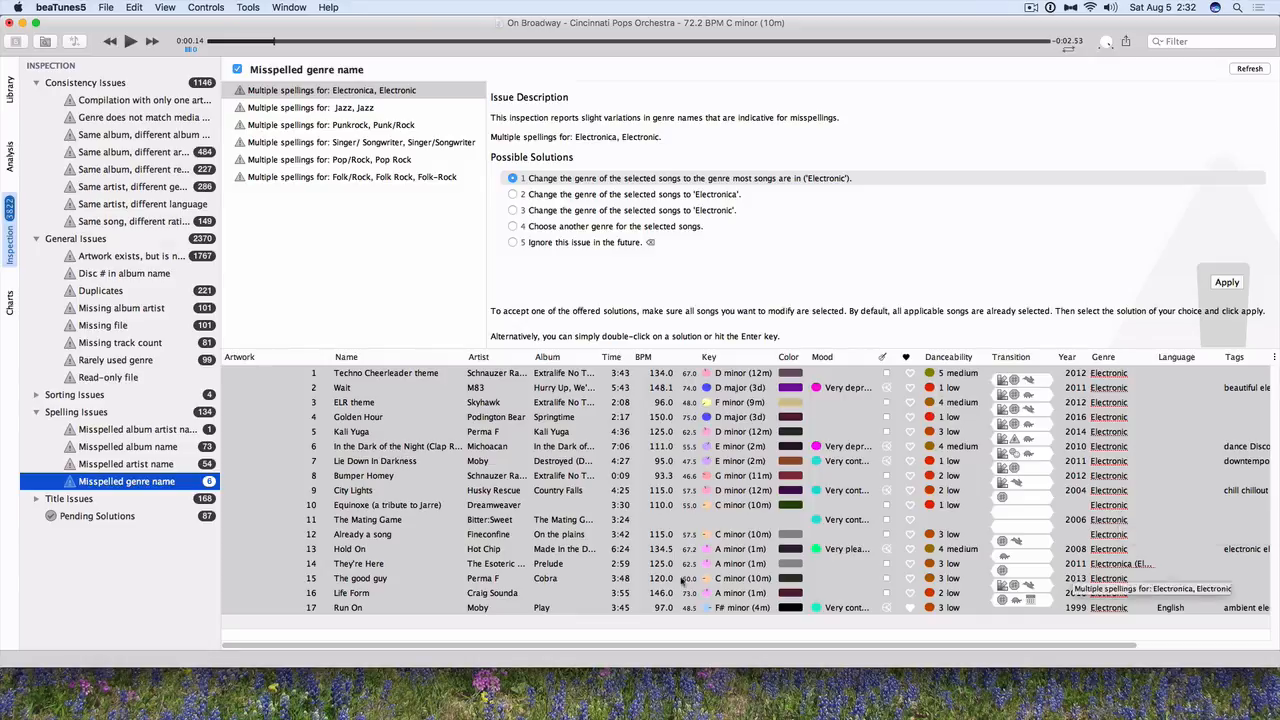
left_click(185, 517)
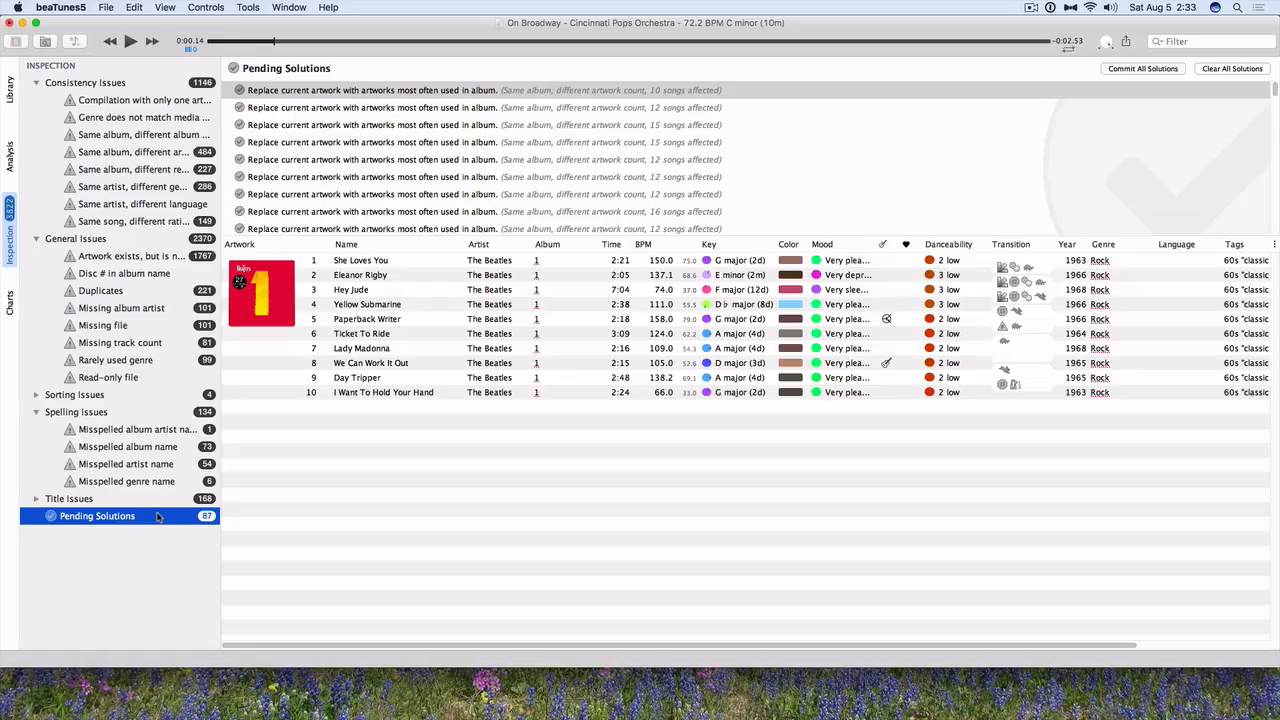
left_click(1153, 70)
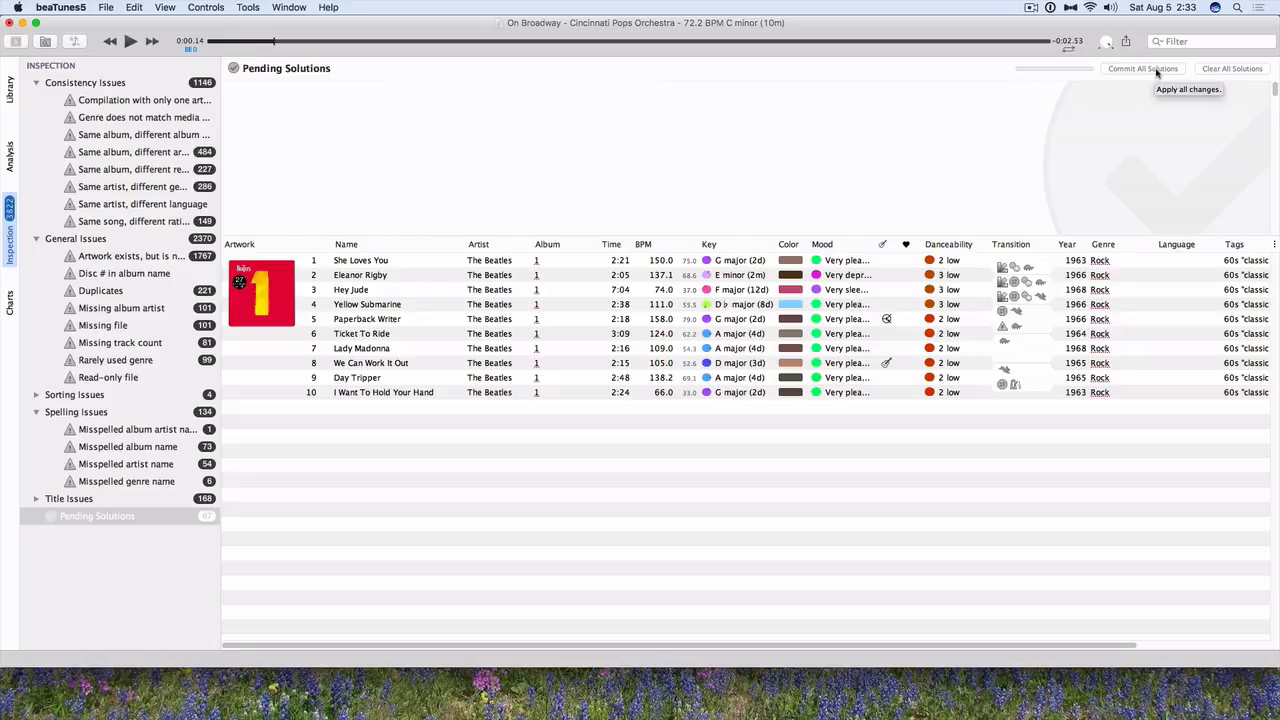
left_click(1156, 70)
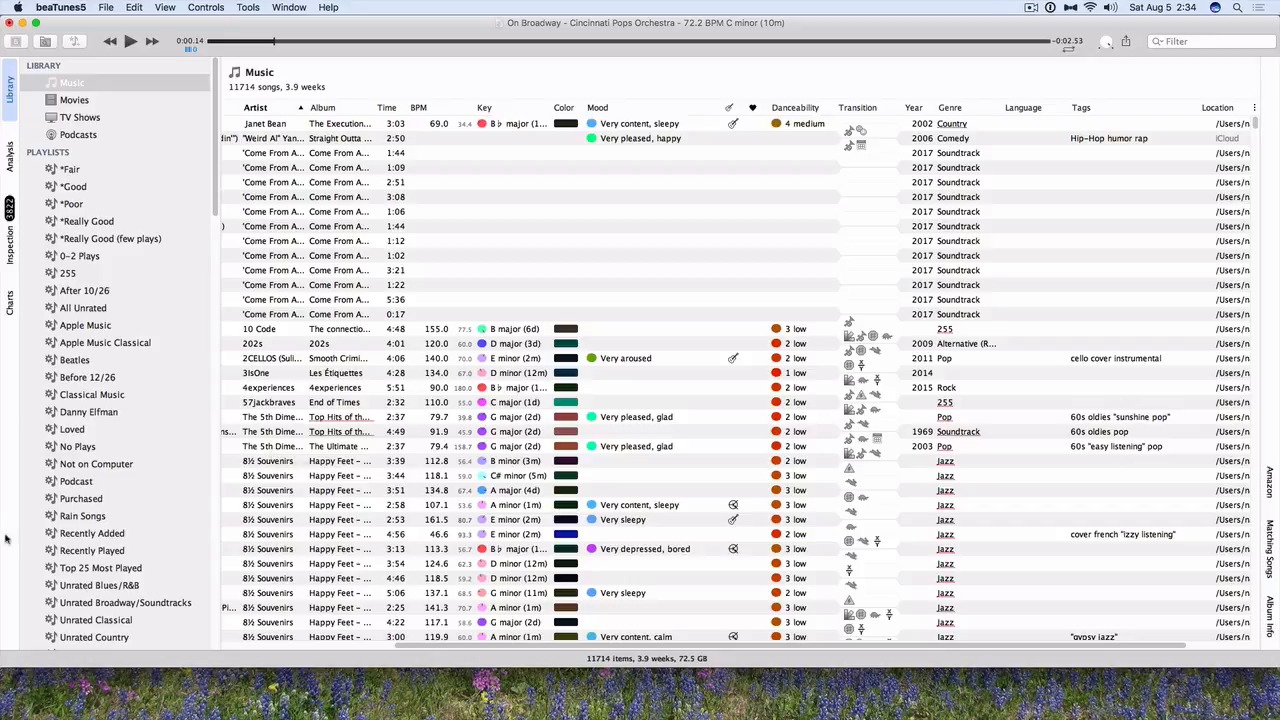
Show the matching songs for 'At This Moment' in the *Really Good playlist of the library.
mouse_move(411, 468)
scroll(463, 646, "left", 5)
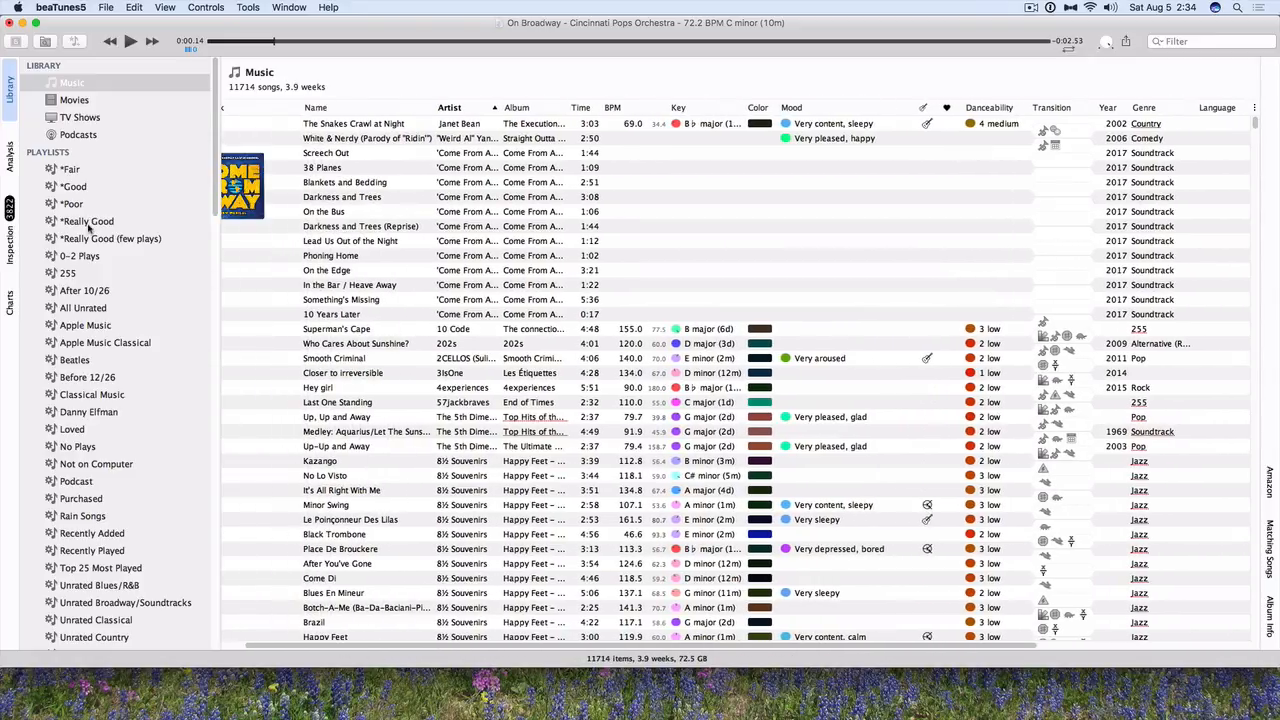
left_click(88, 224)
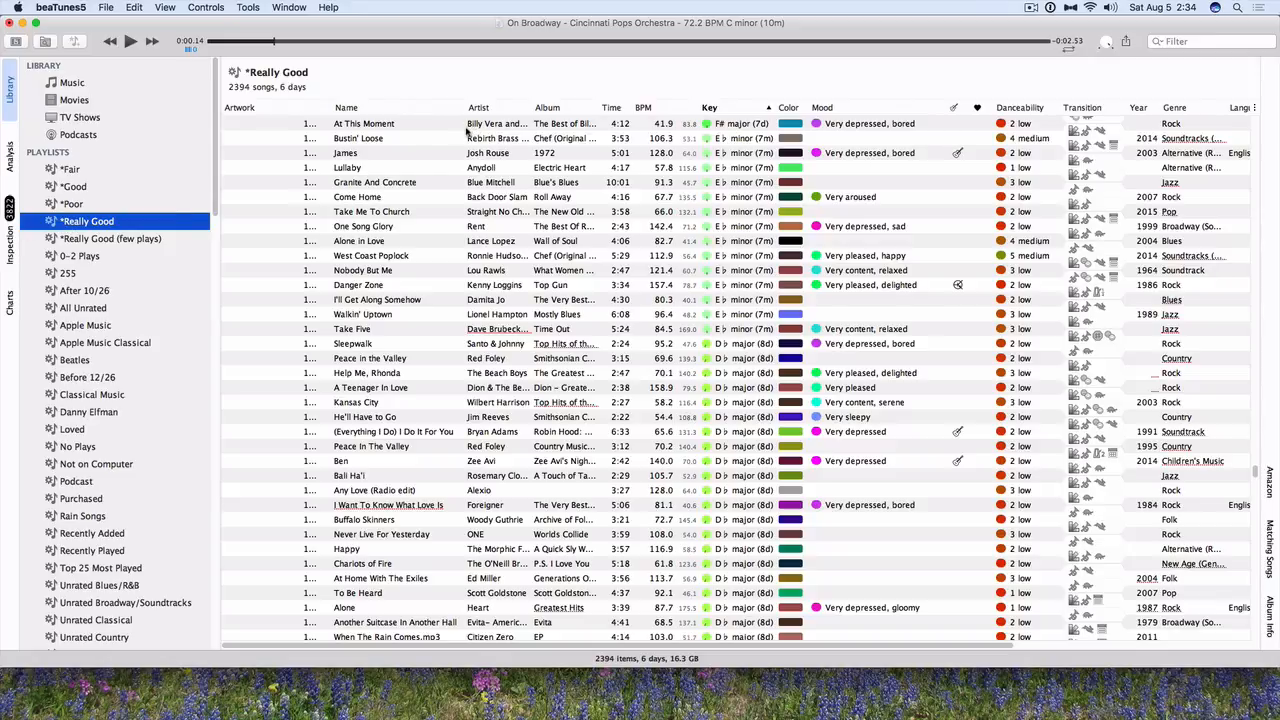
left_click(376, 126)
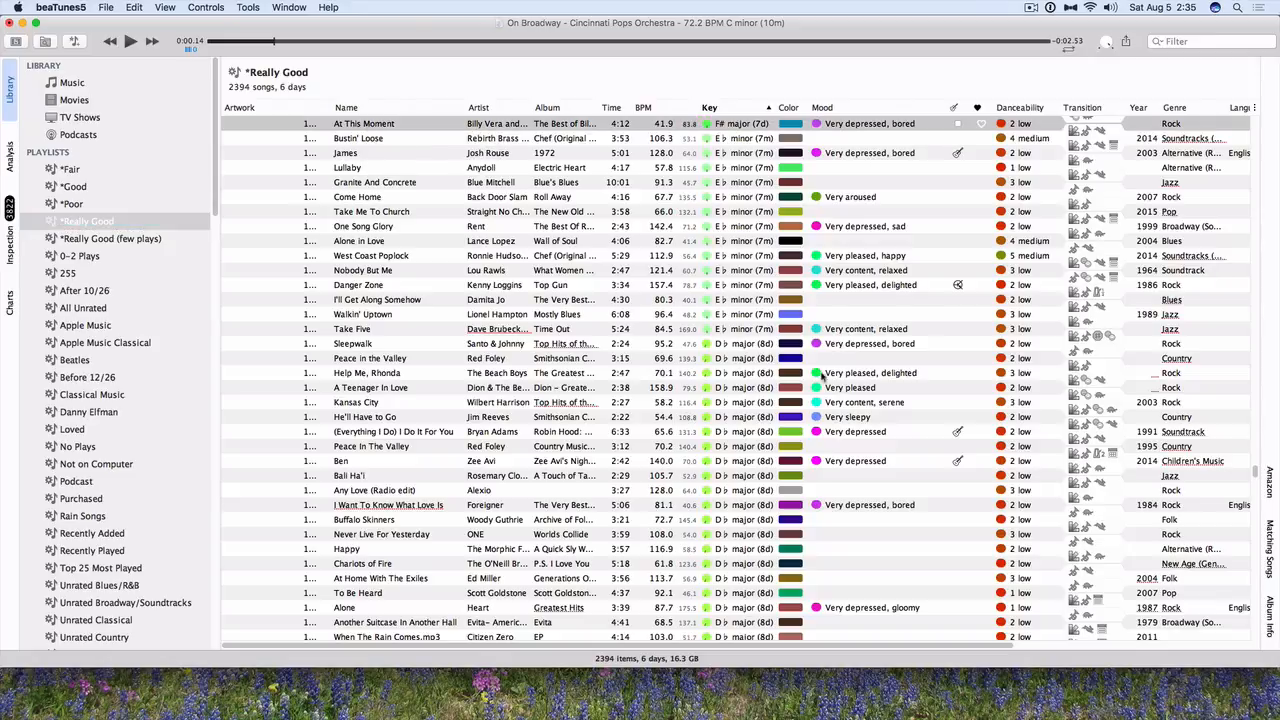
left_click(1269, 550)
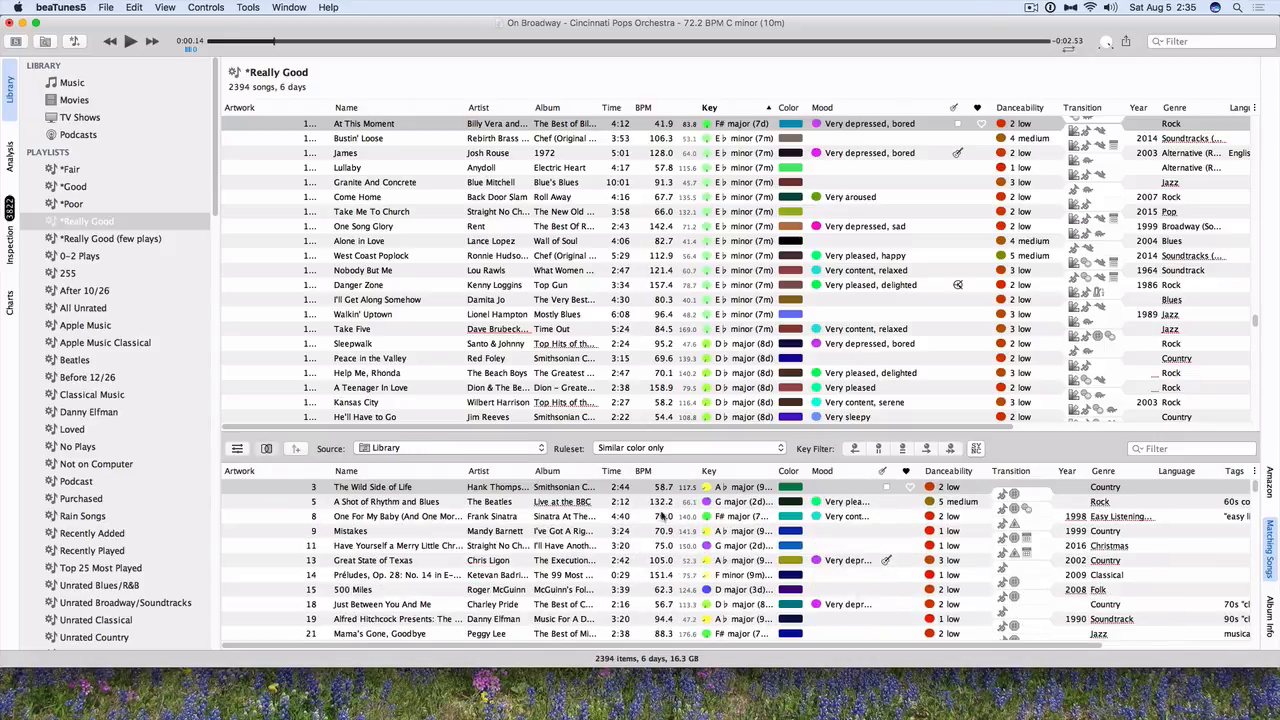
Match songs by the 'Similar BPM only' ruleset and compare the matches under three different key filters.
left_click(657, 448)
left_click(659, 437)
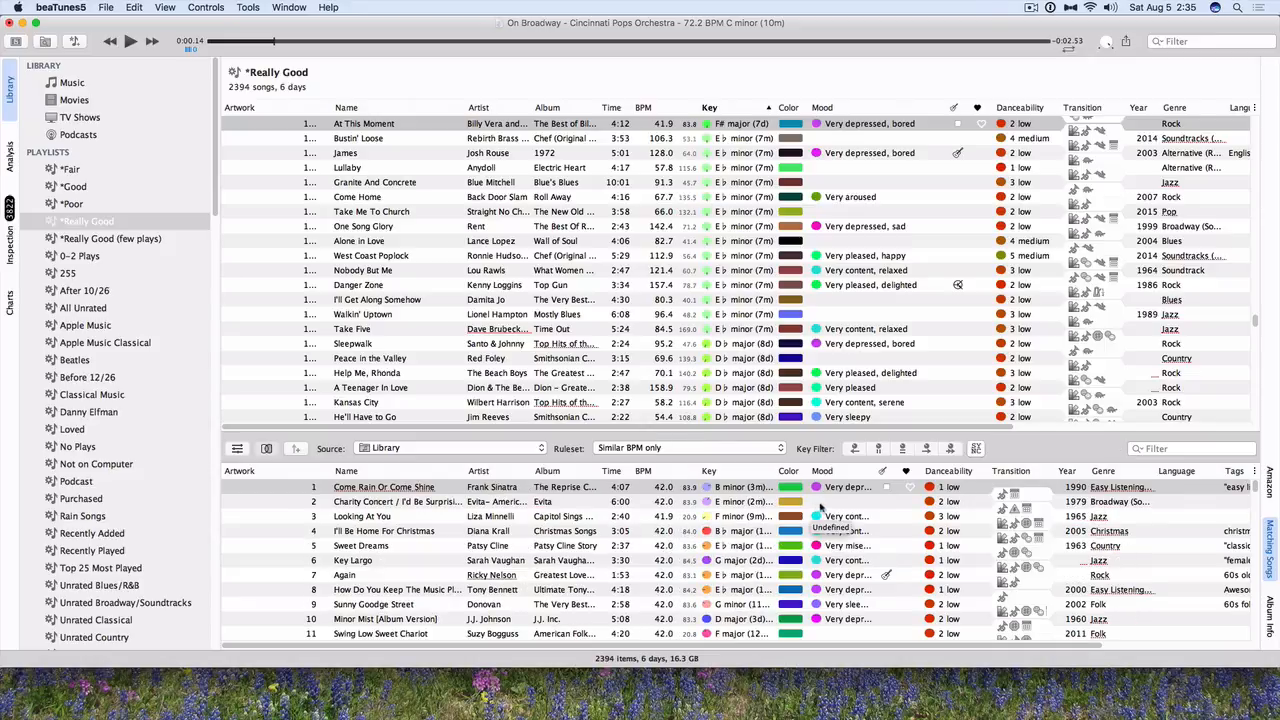
left_click(901, 449)
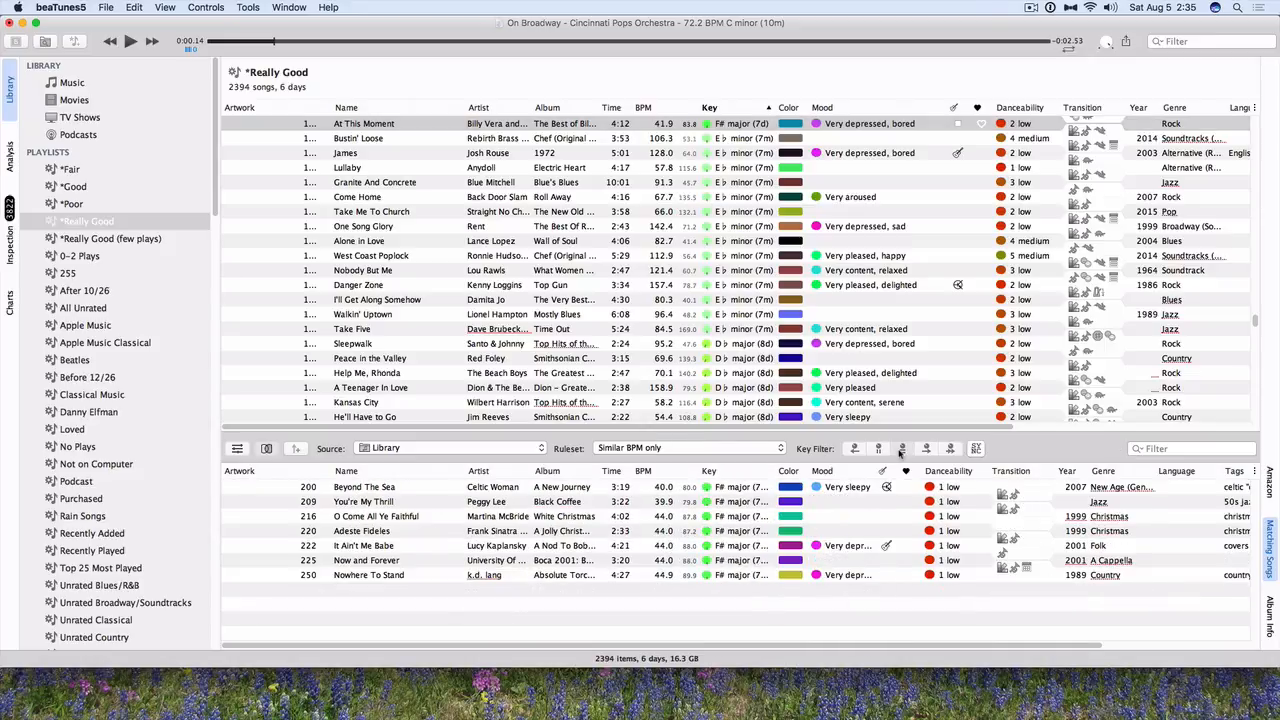
left_click(926, 449)
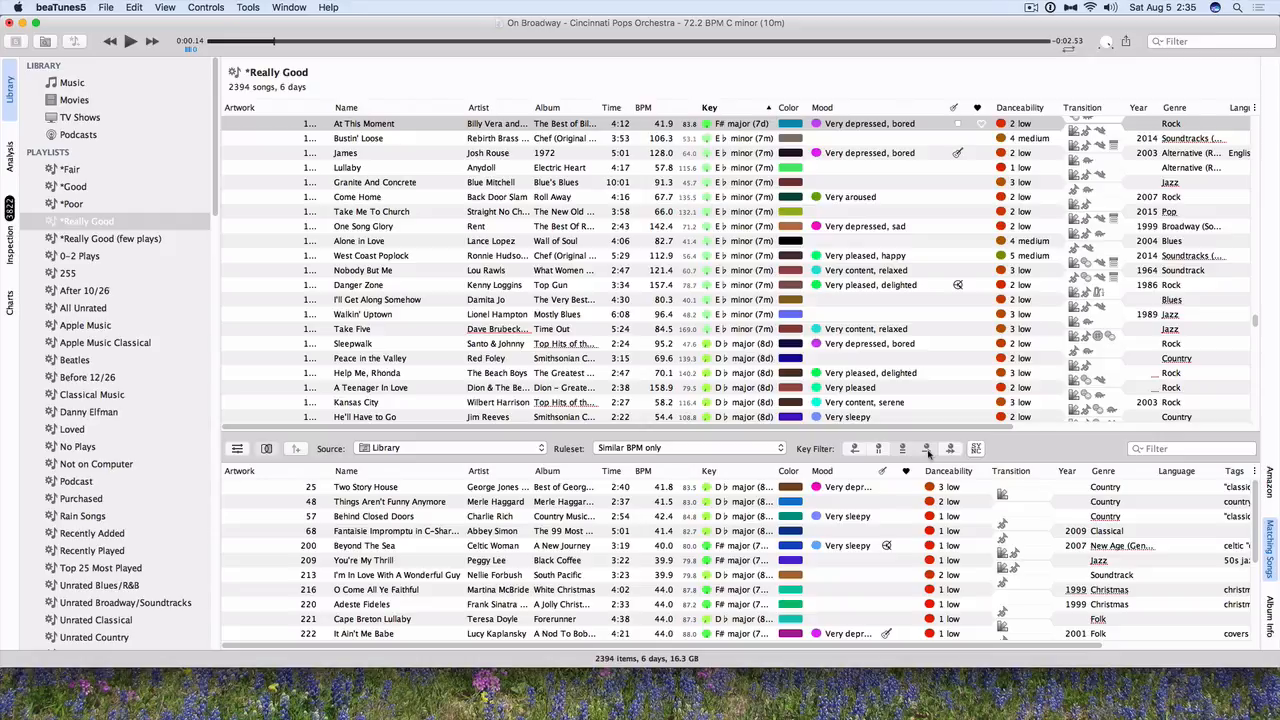
left_click(855, 449)
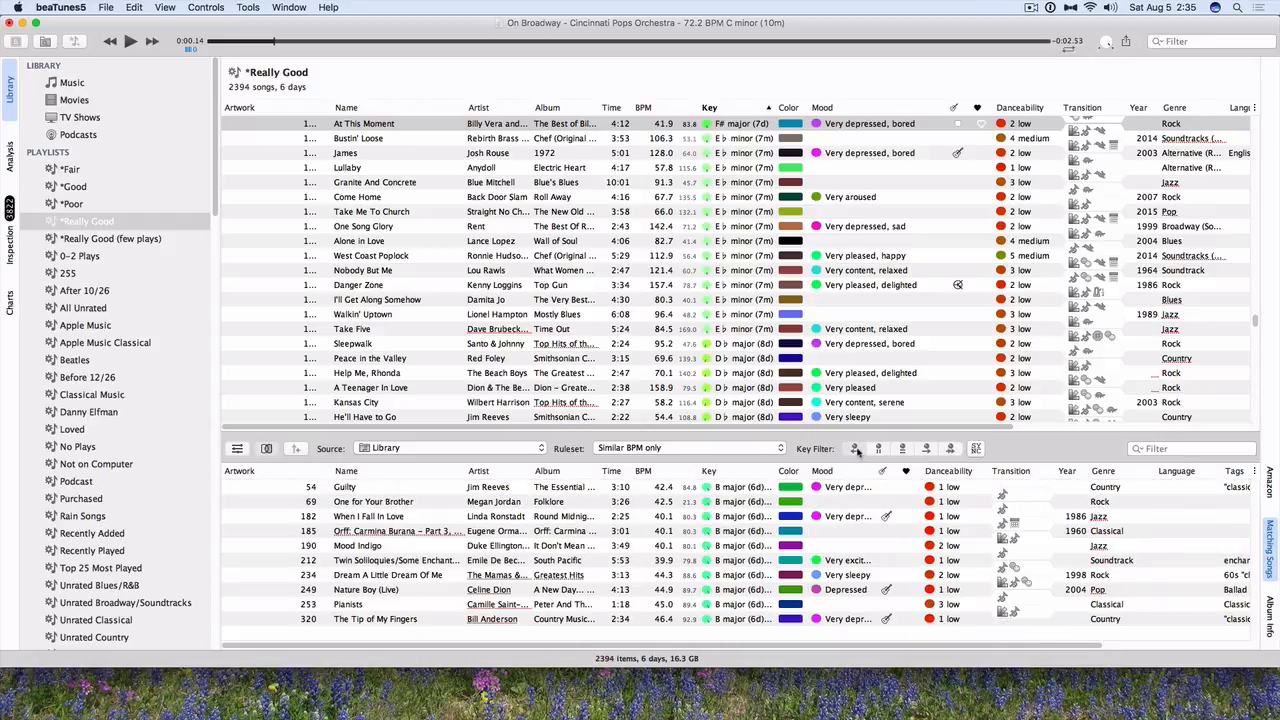
Set the matching ruleset to 'Similar year and genre' and find the matches for 'Bustin' Loose'.
left_click(660, 448)
left_click(615, 482)
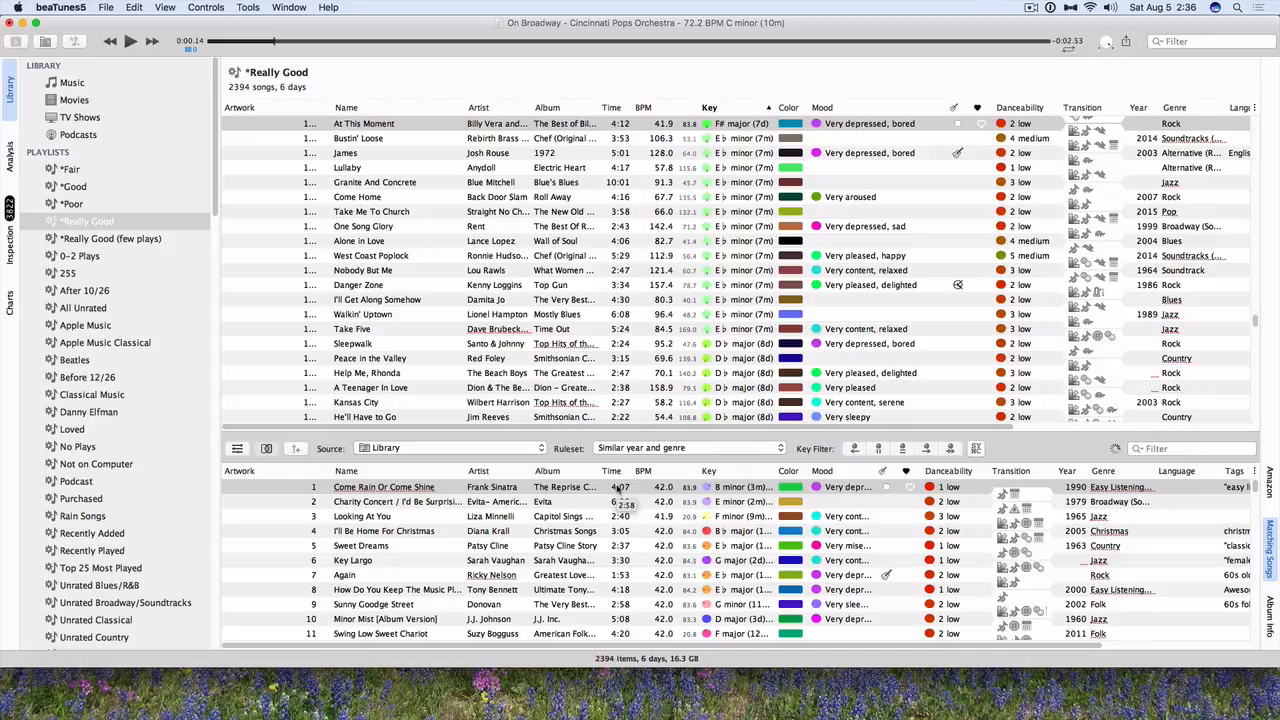
left_click(368, 140)
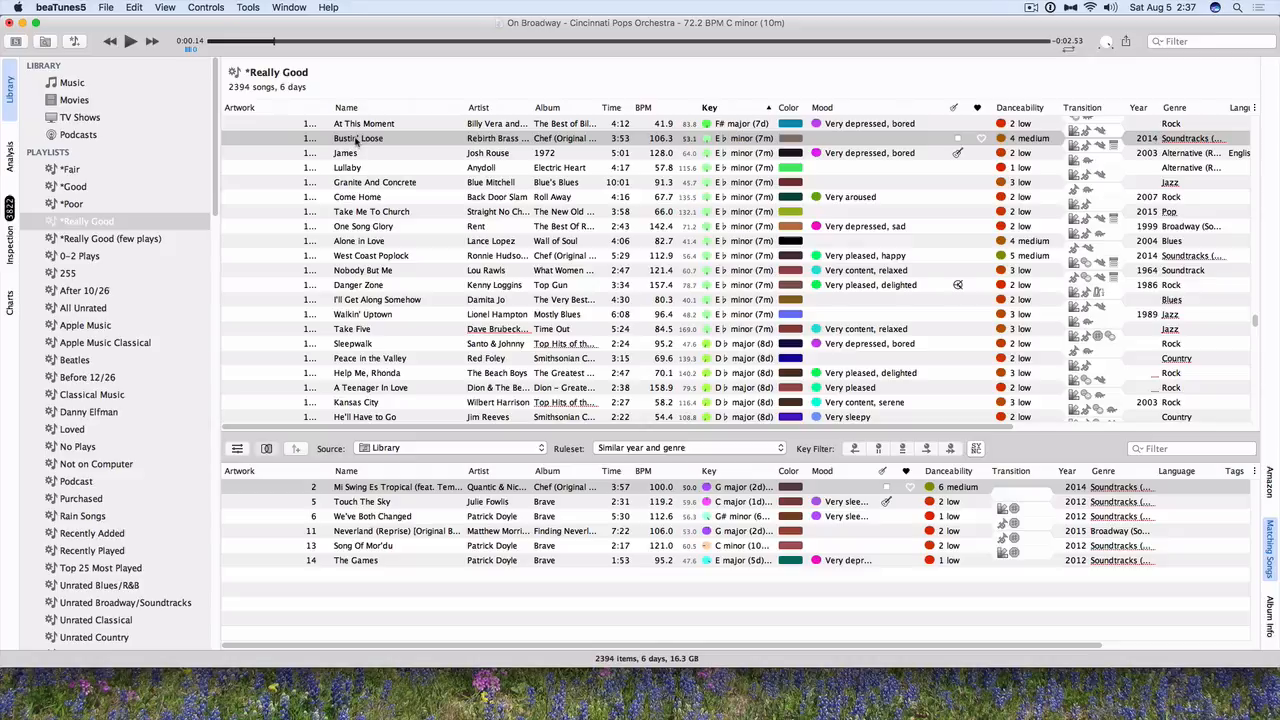
Create a playlist named 'Soundtracks' from all the matching songs.
left_click(362, 561, "shift")
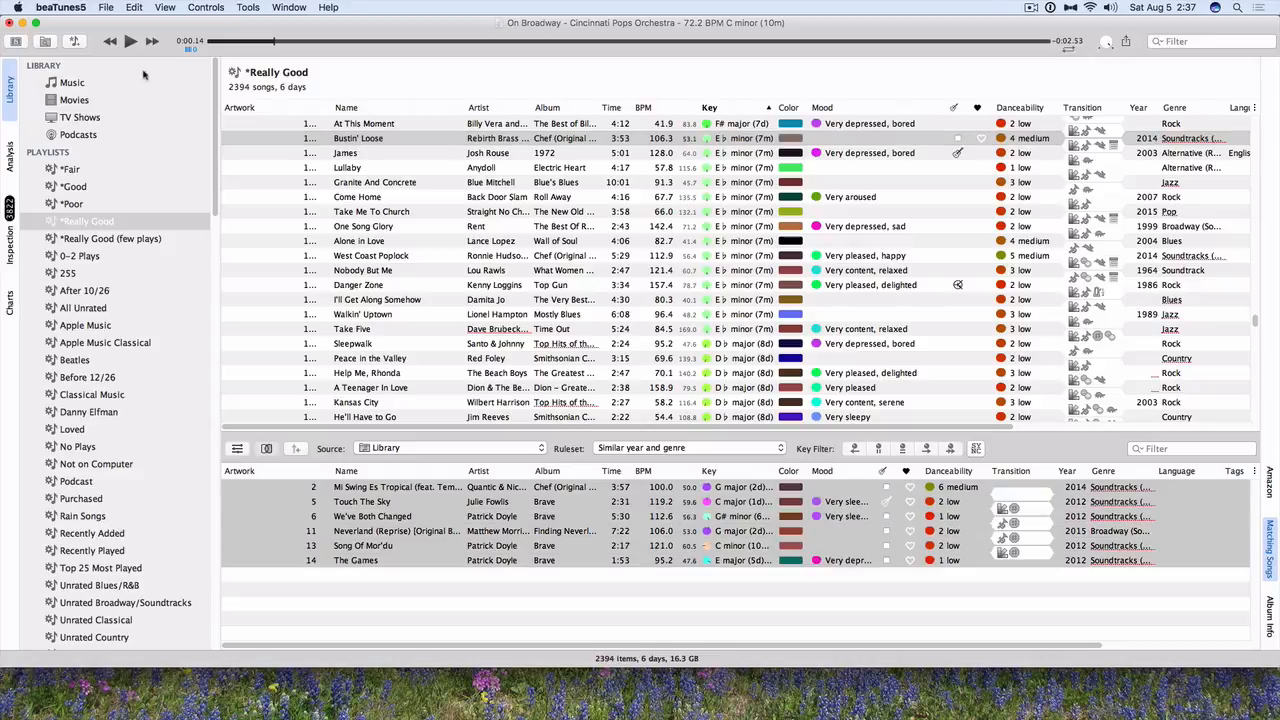
left_click(105, 6)
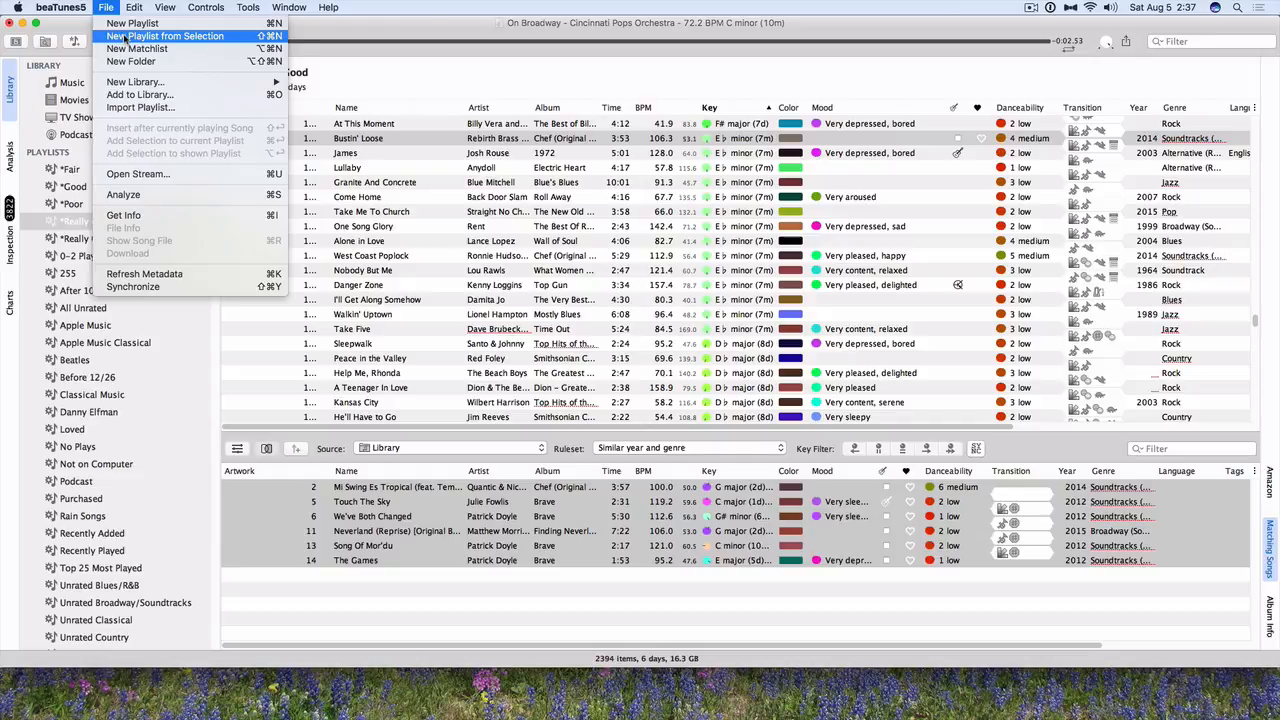
left_click(124, 37)
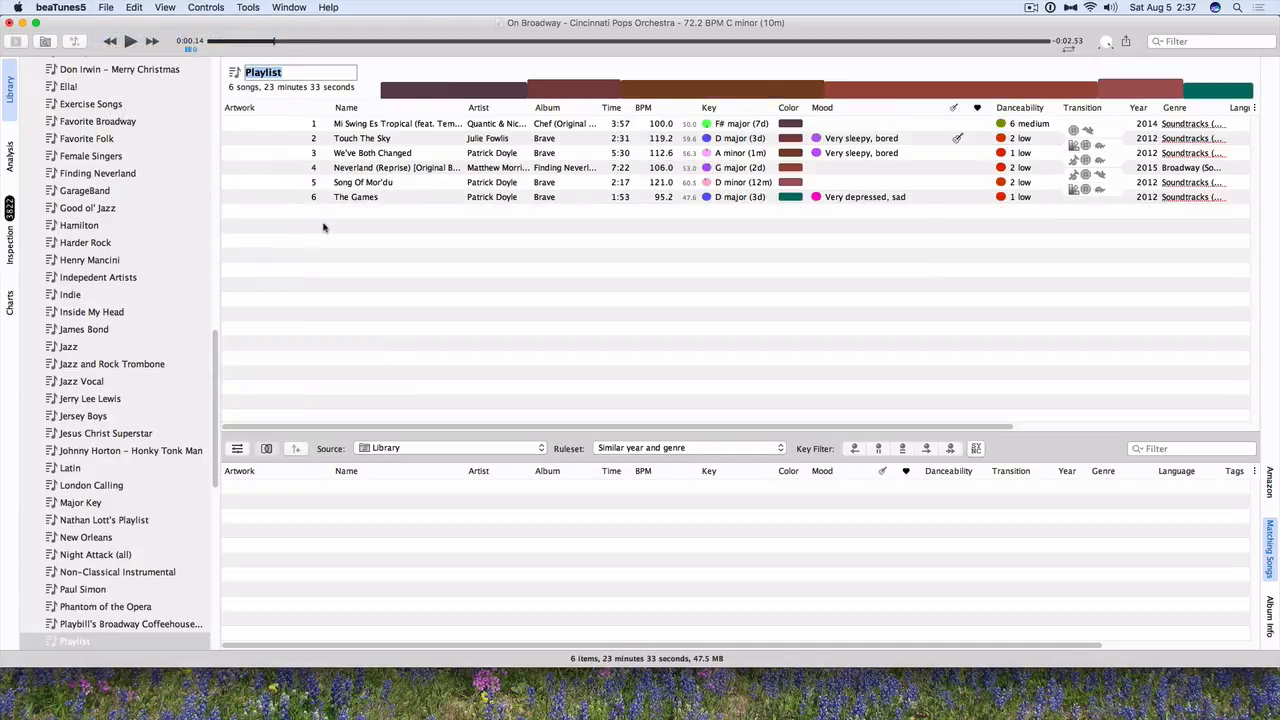
type("Soundtracks")
key("Return")
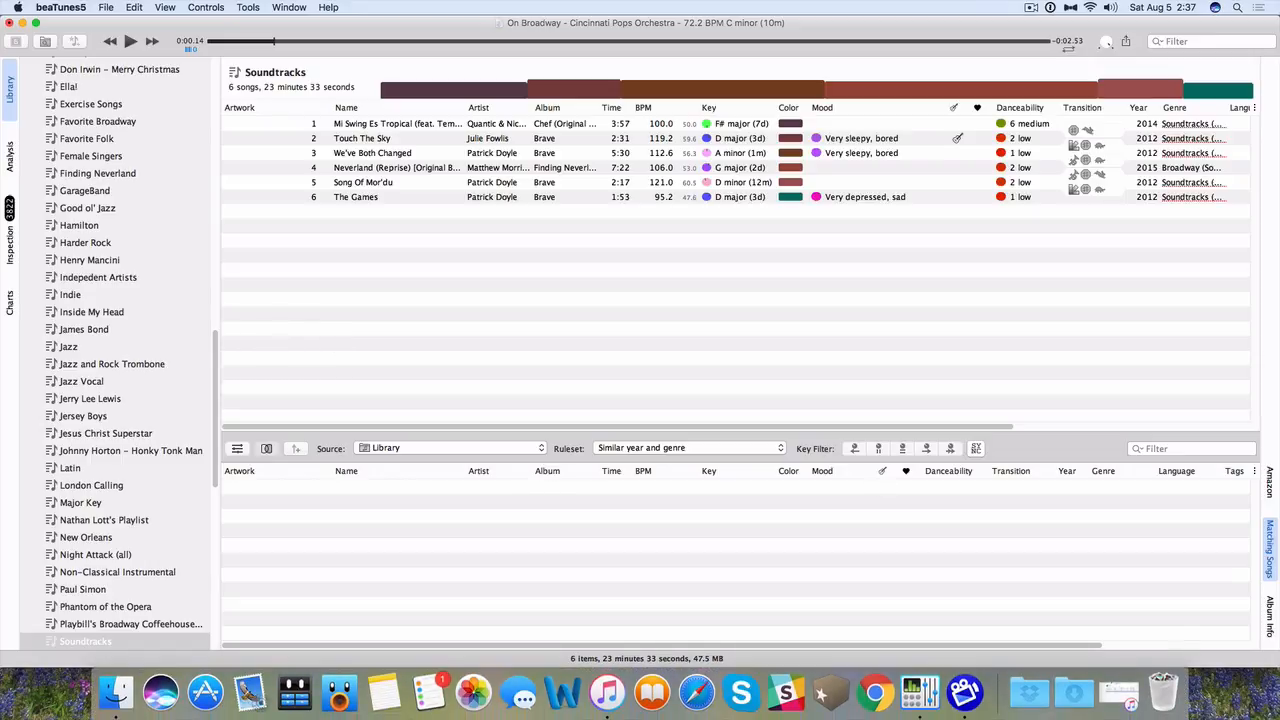
Switch to iTunes to check the new Soundtracks playlist, and return to beaTunes to examine the keys of its songs.
left_click(1092, 700)
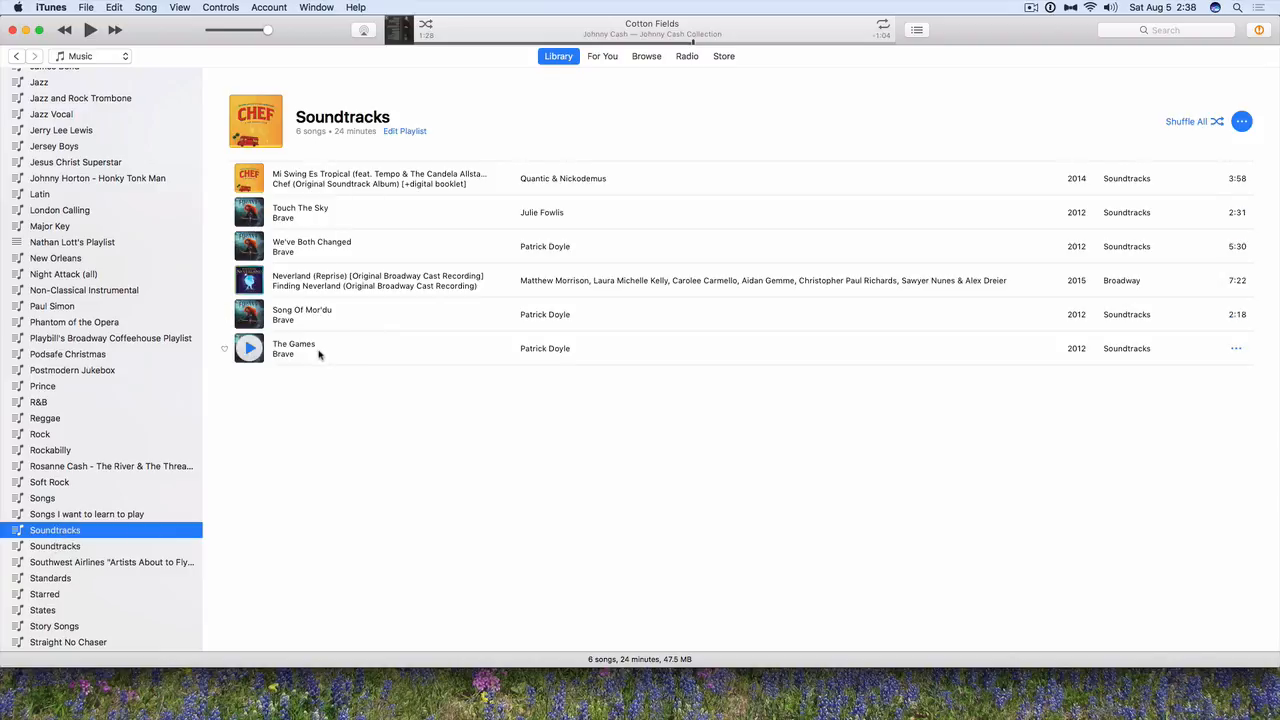
key("super+Tab")
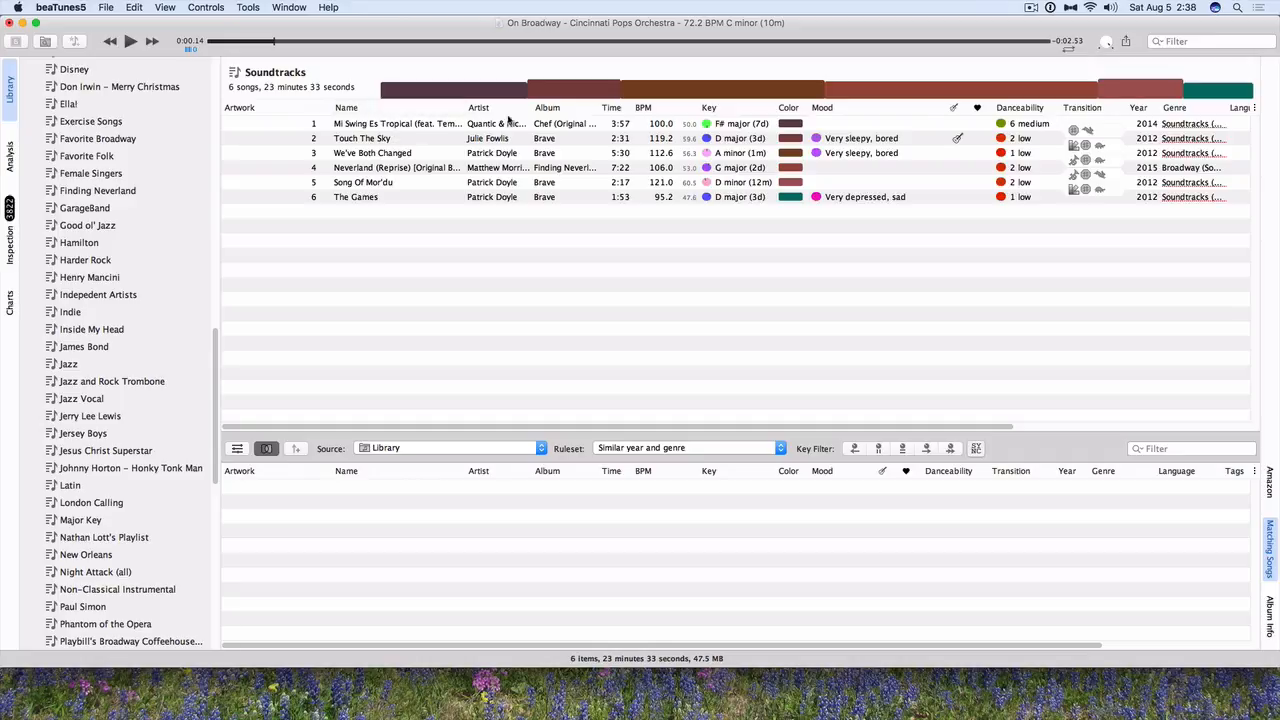
mouse_move(718, 124)
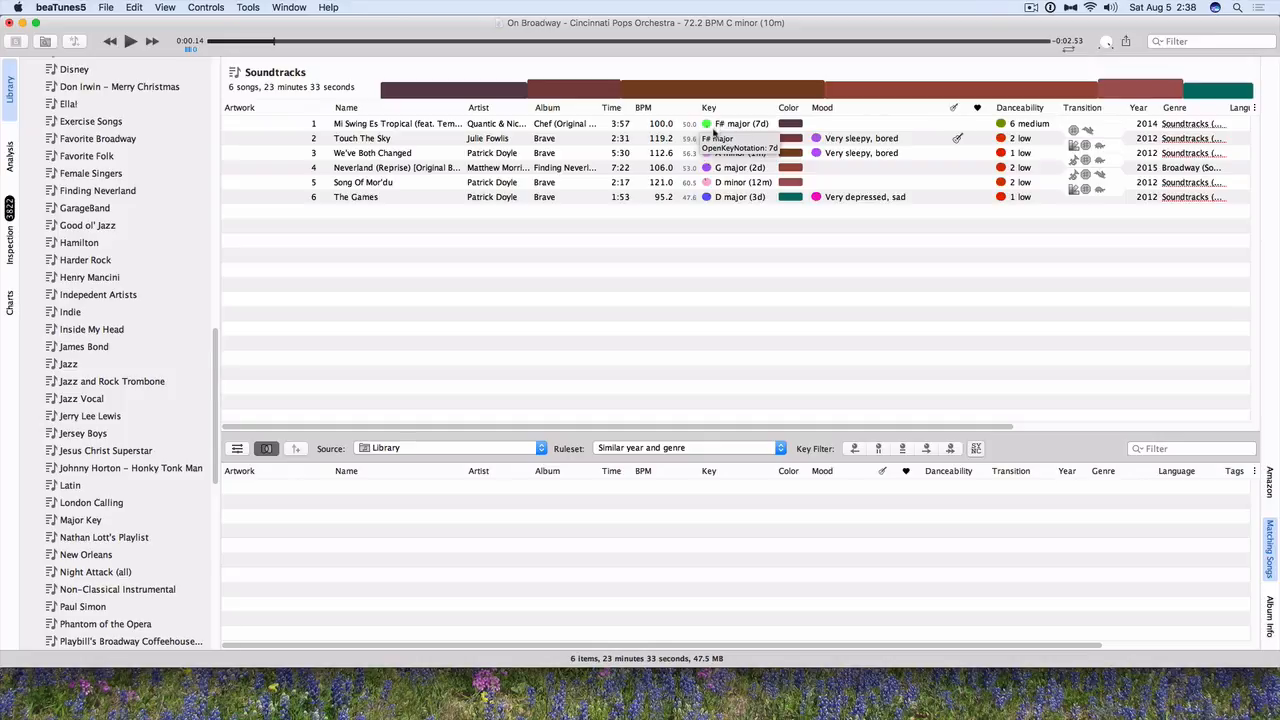
mouse_move(704, 165)
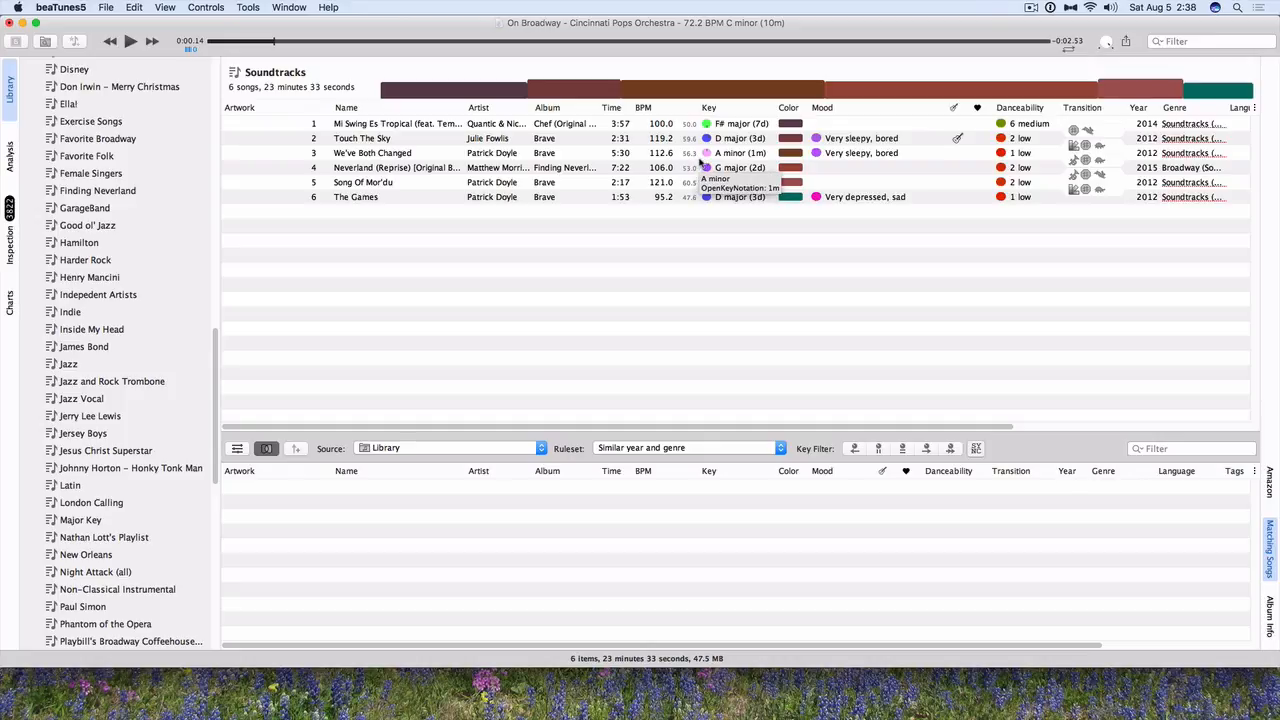
mouse_move(660, 199)
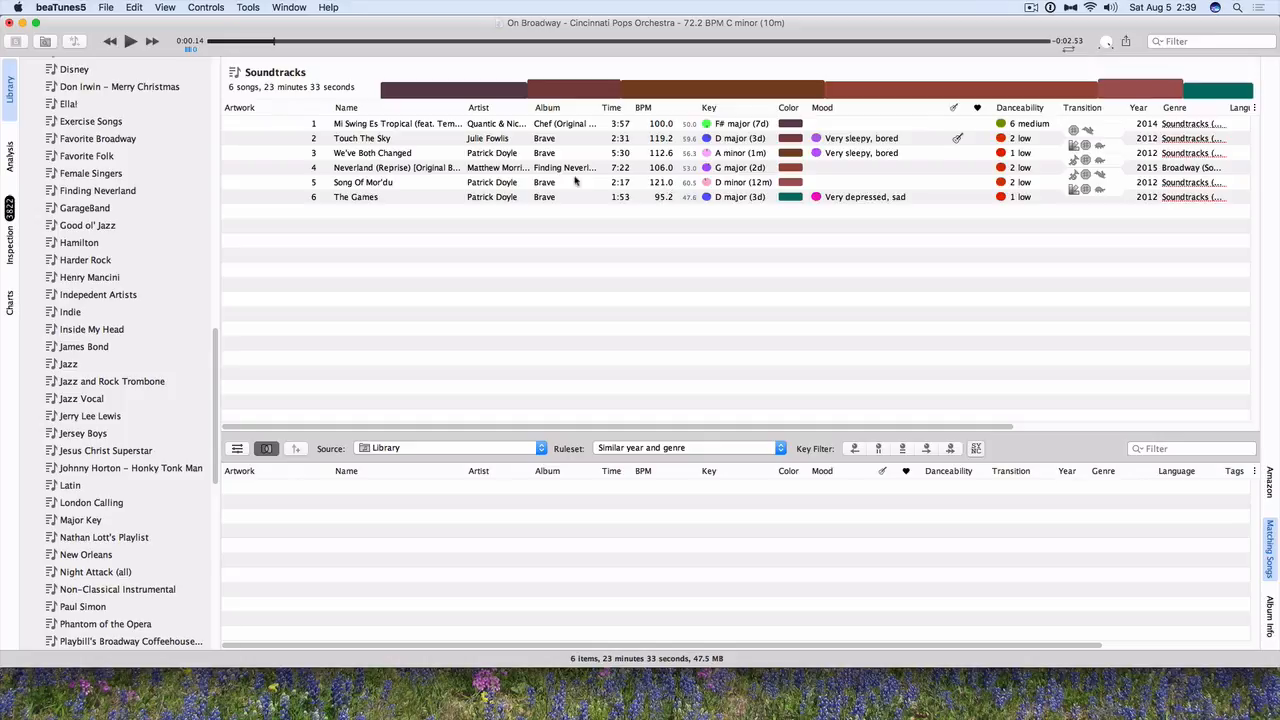
Browse the Amazon music charts and view the store page of 'Believer' by Imagine Dragons.
left_click(8, 304)
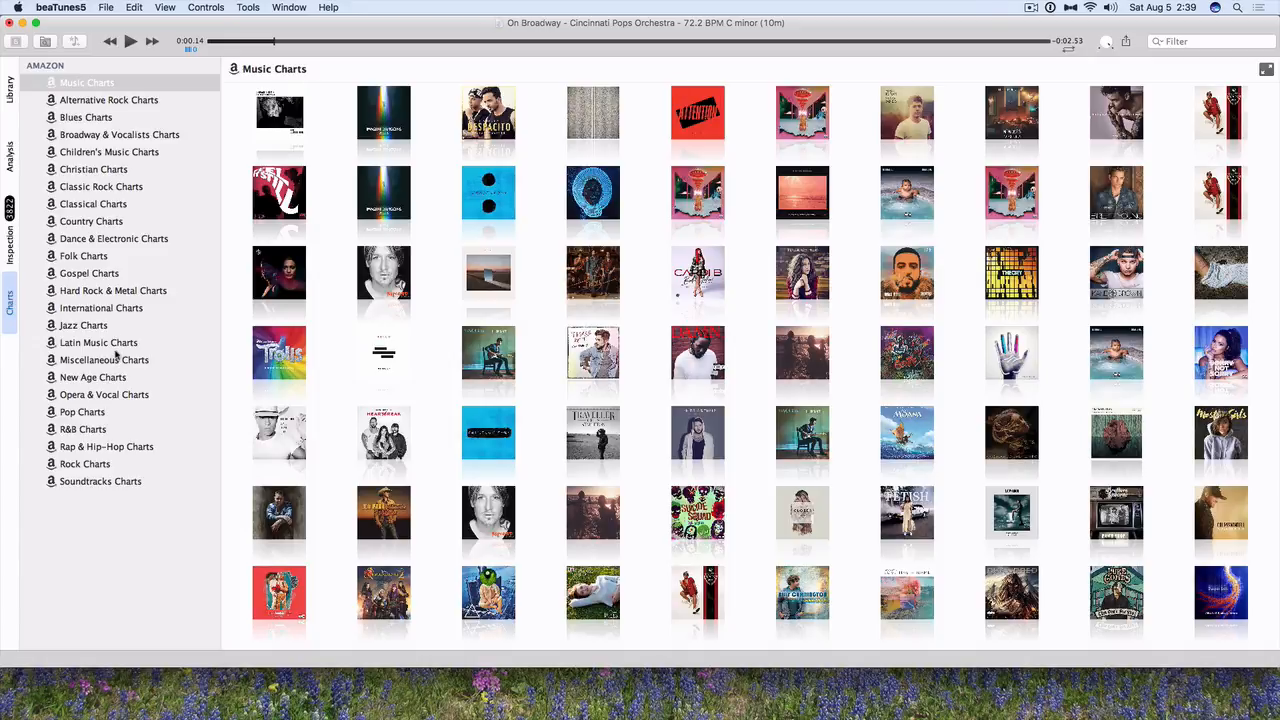
left_click(383, 110)
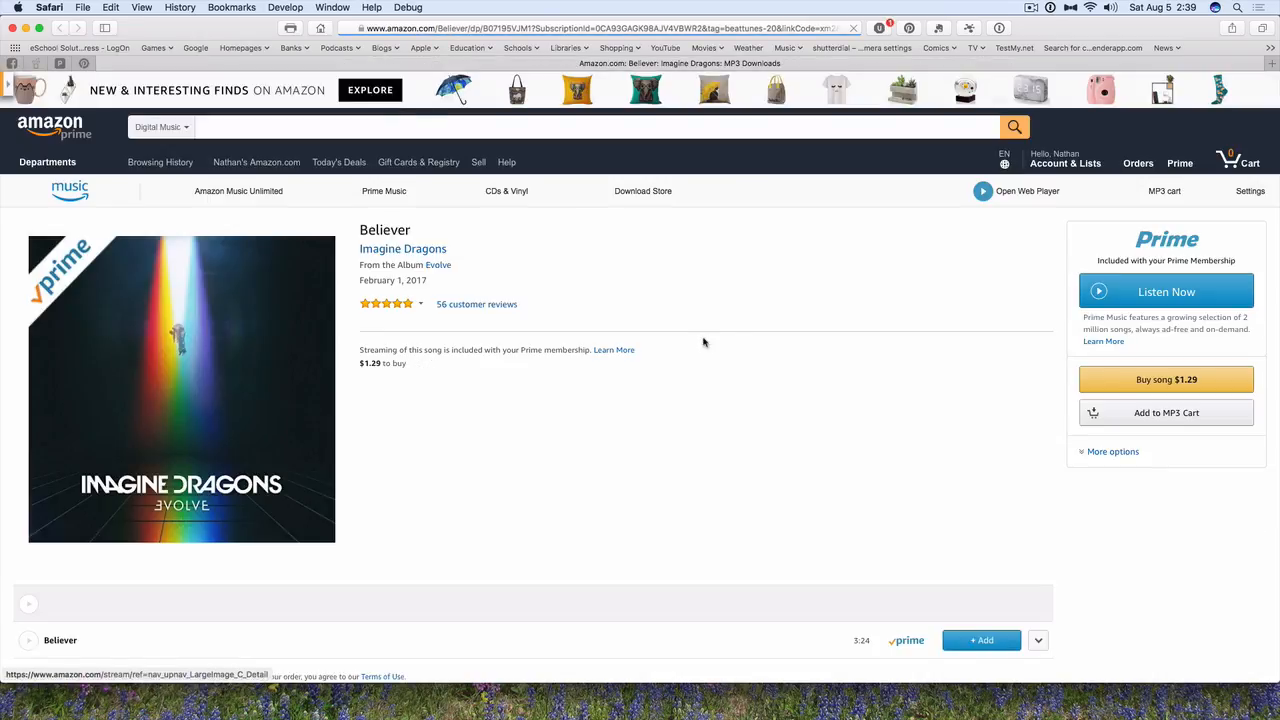
scroll(697, 357, "down", 3)
scroll(1002, 242, "up", 3)
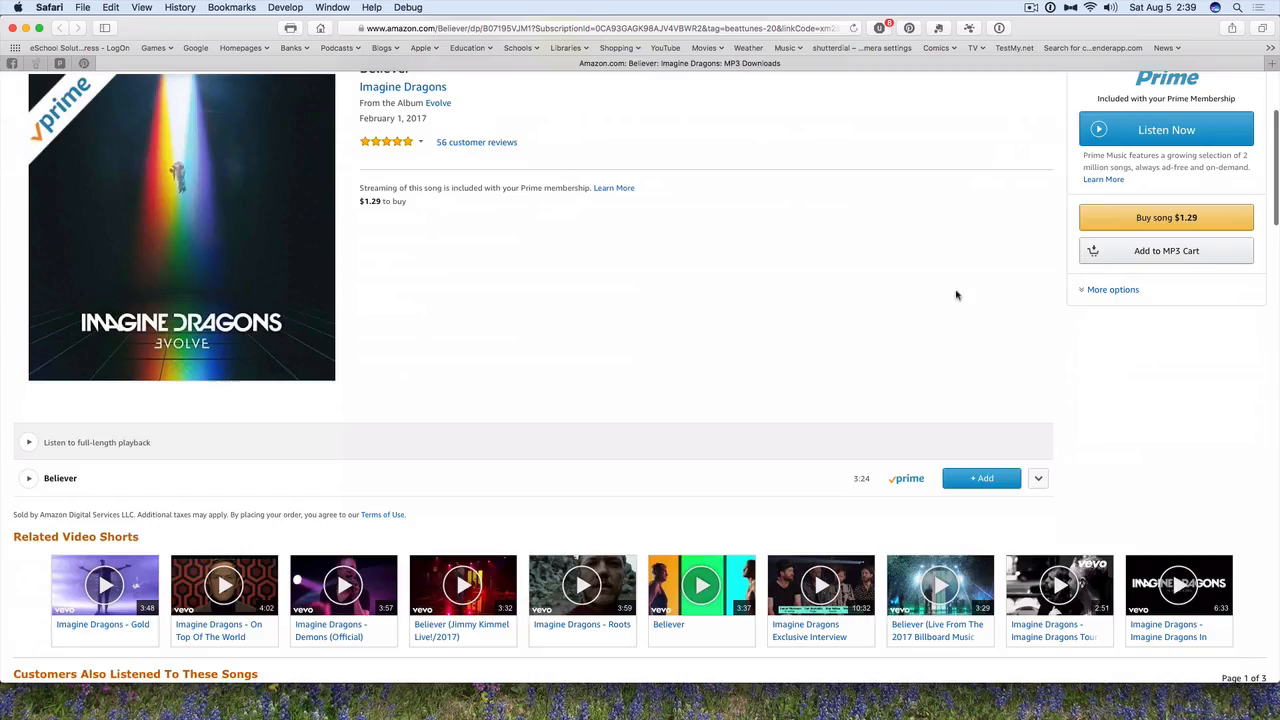
scroll(955, 294, "down", 3)
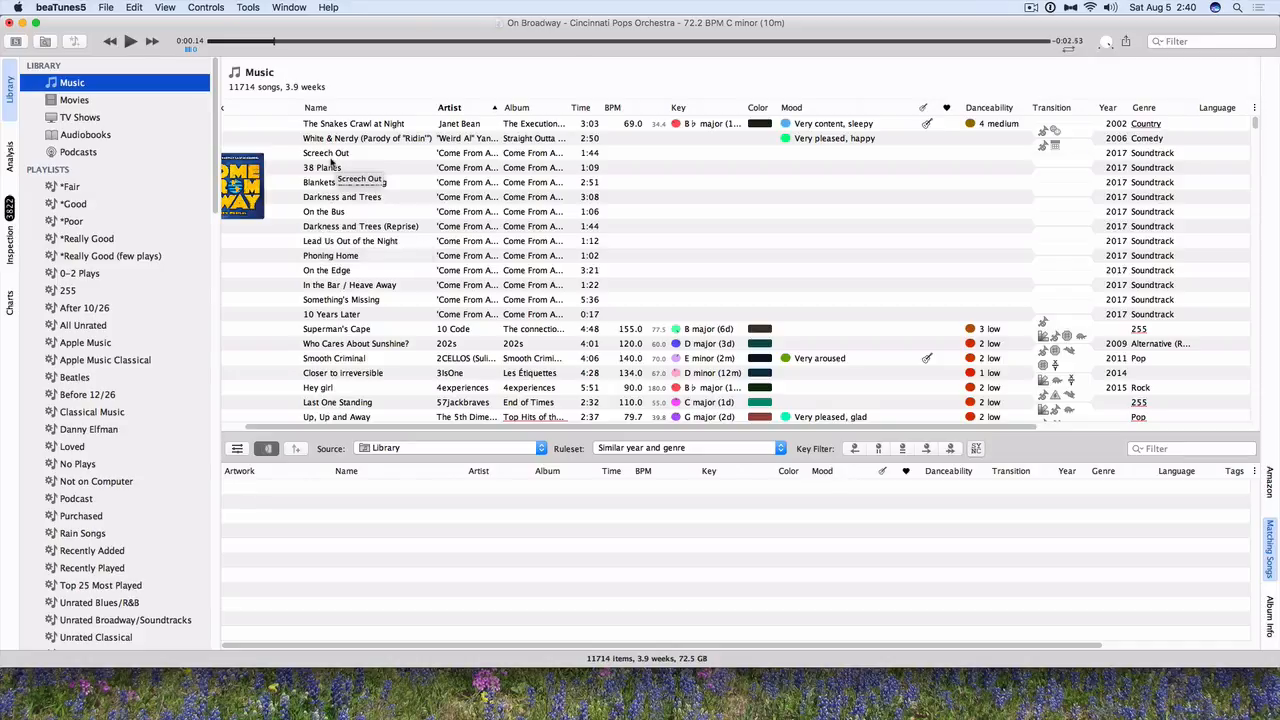
Play the song 'Screech Out' from the music library.
double_click(324, 153)
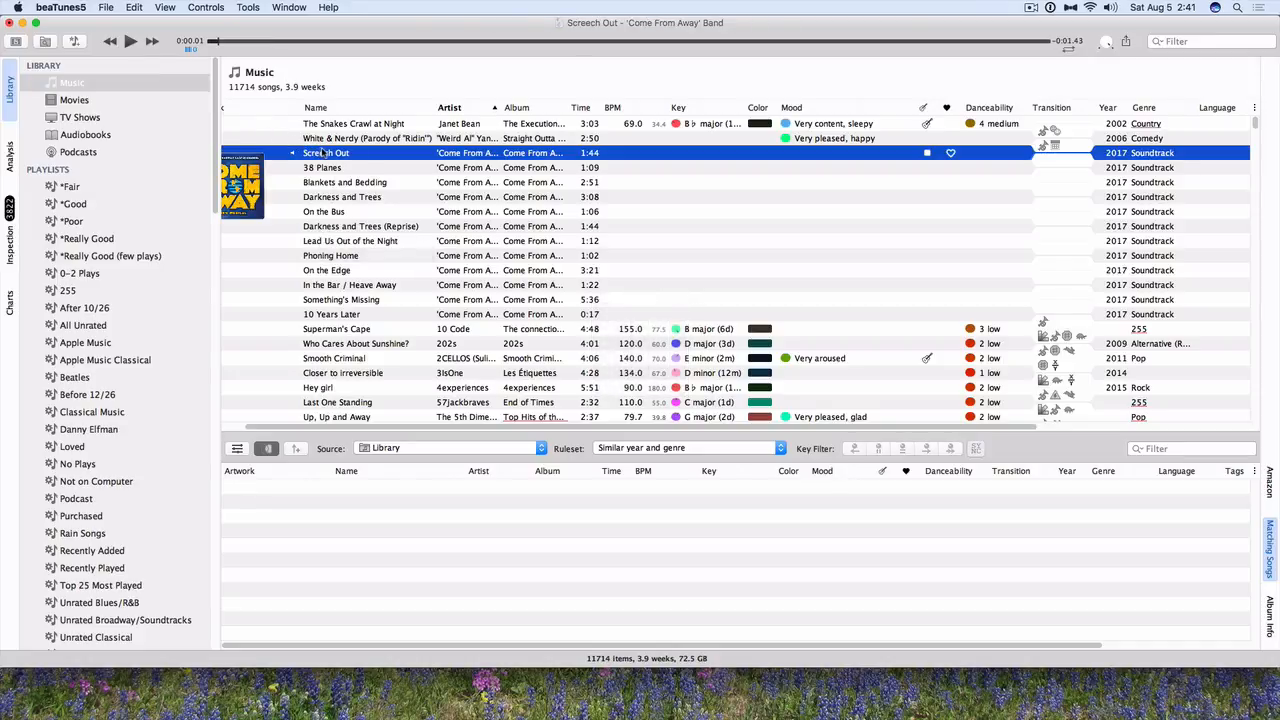